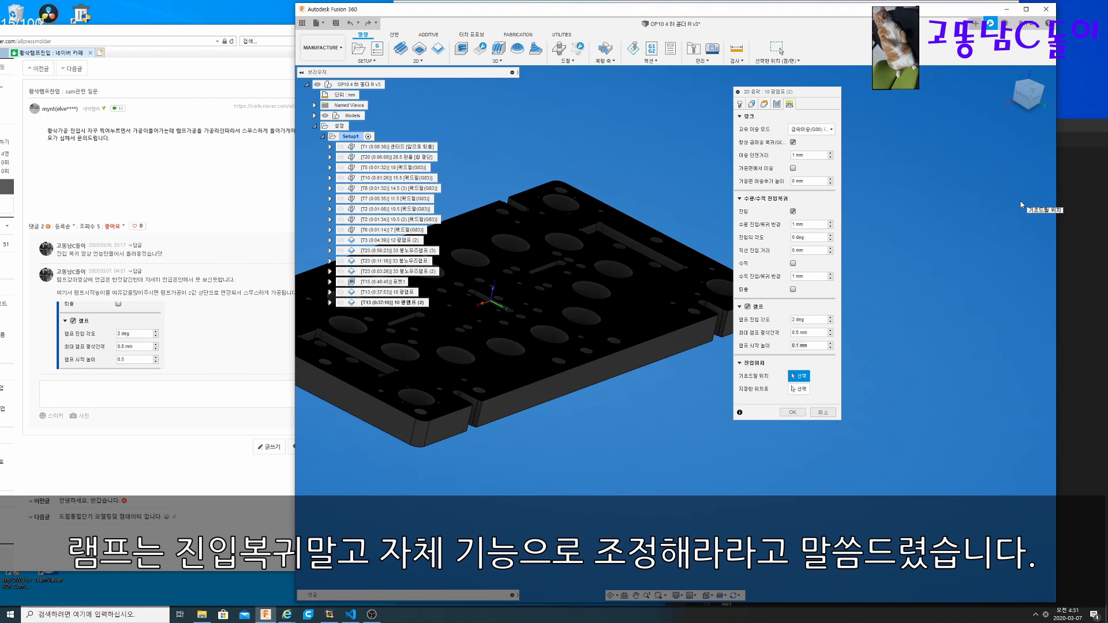
Turn off the horizontal/vertical lead-in for the T13 2D contour operation and clear the view of the forum post
left_click(793, 211)
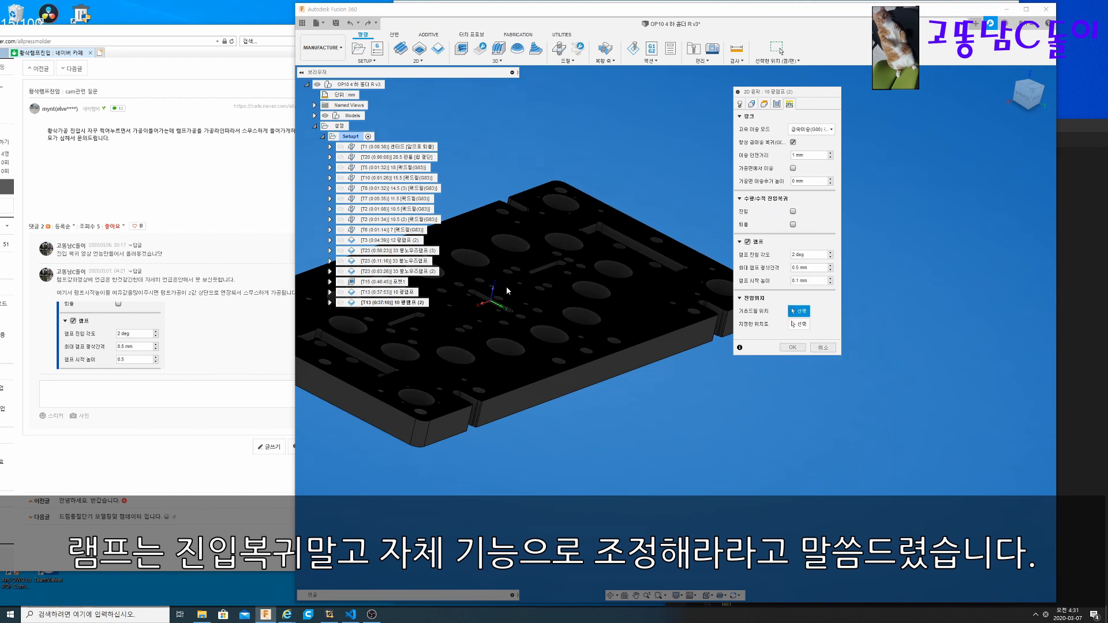
scroll(507, 290, "up", 2)
left_click_drag(533, 15, 548, 13)
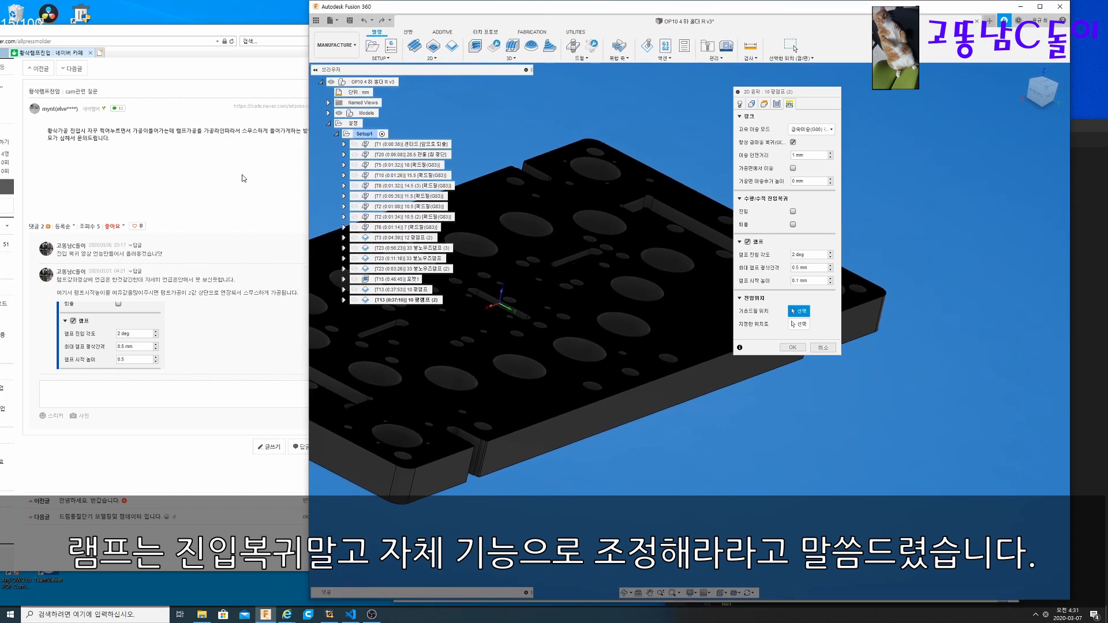
Switch to the browser and read the forum question about the tool plunging on contour entry instead of ramping in smoothly
left_click(218, 168)
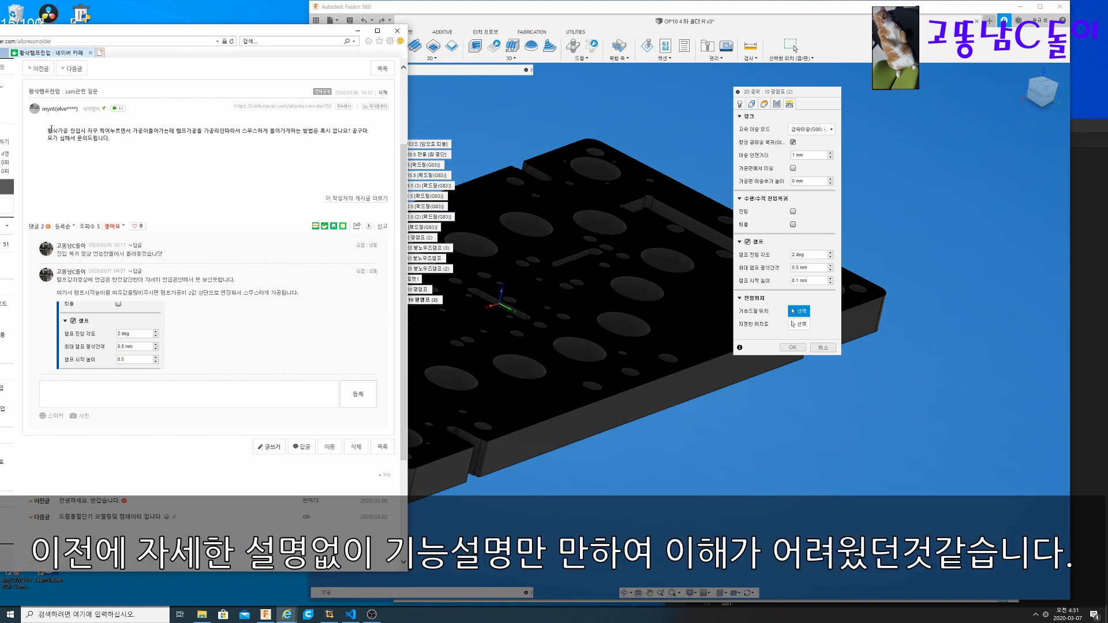
left_click_drag(48, 130, 176, 131)
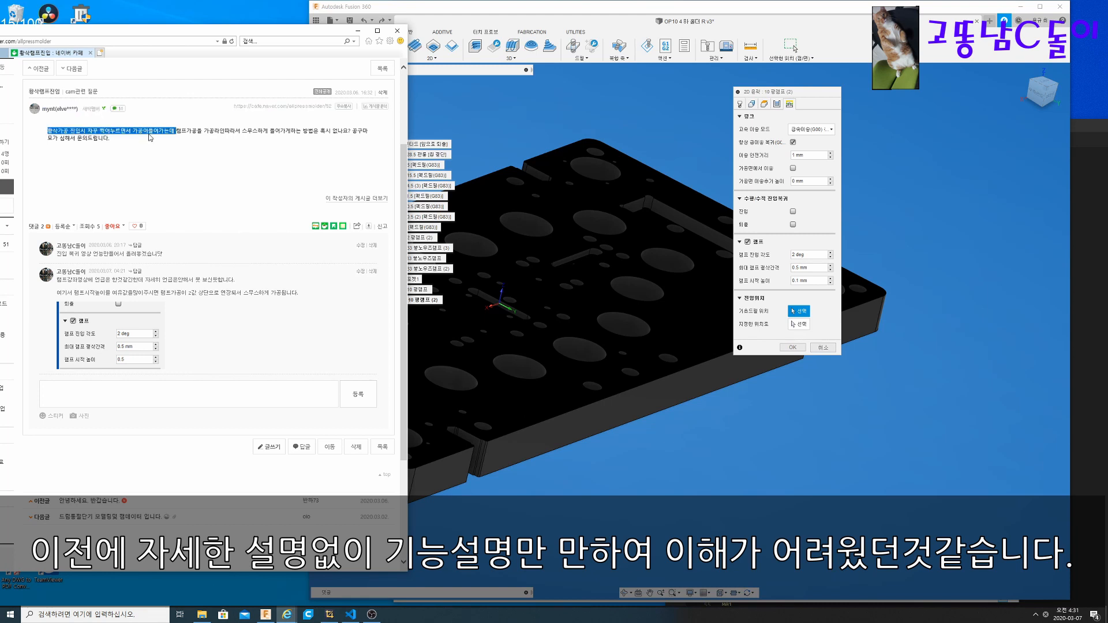
left_click(179, 142)
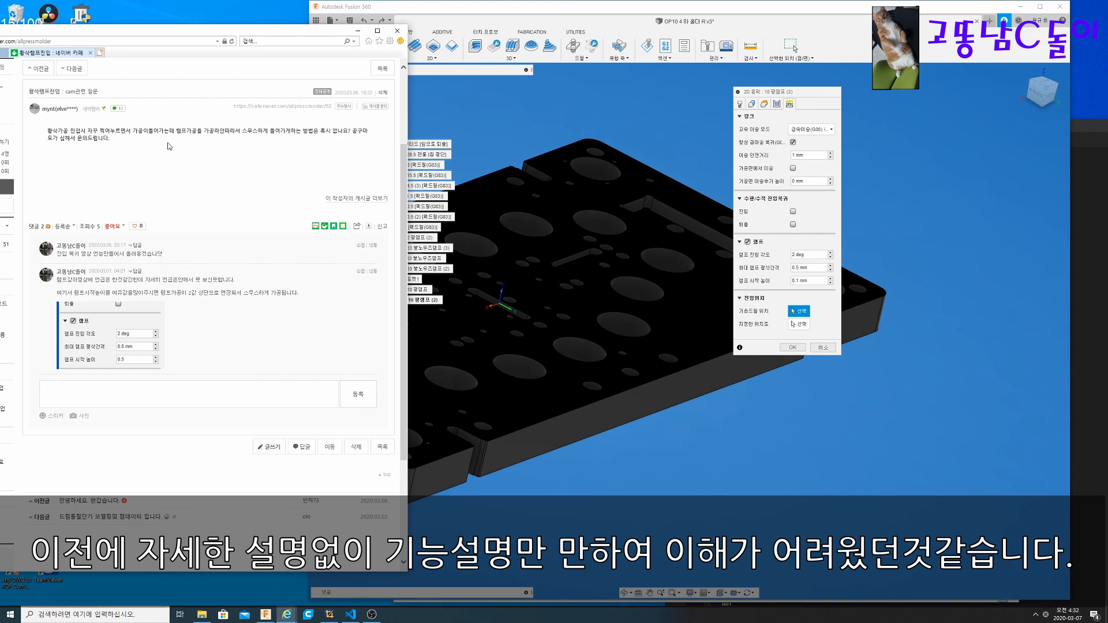
scroll(681, 201, "up", 8)
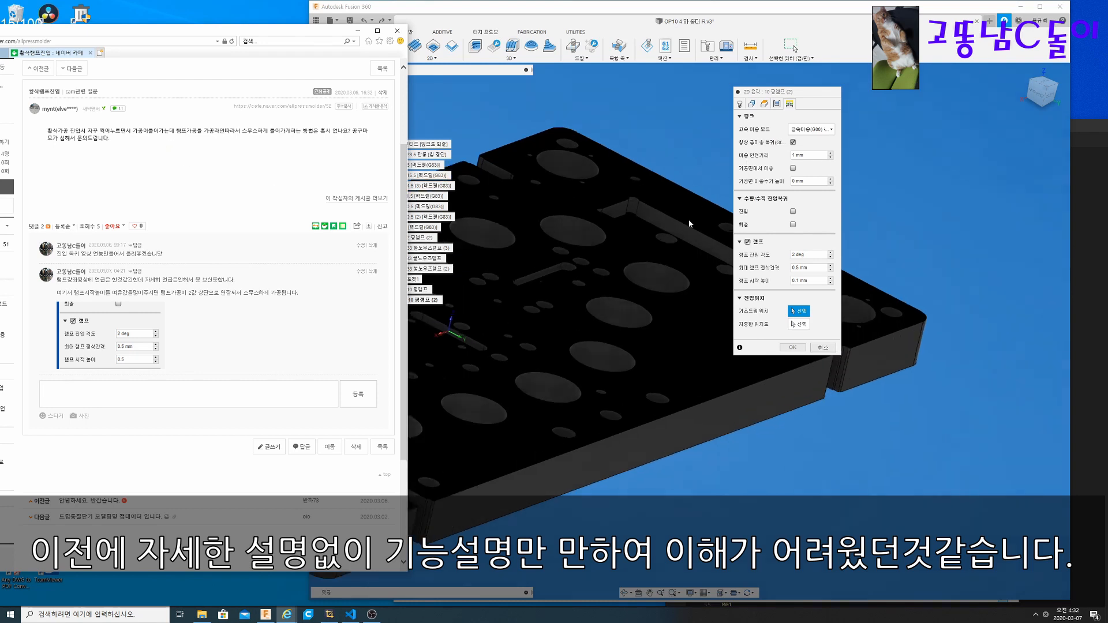
Switch back to Fusion 360, maximize it, and set the contour operation's ramp start height to 1 mm while viewing the rectangular pocket
left_click(677, 193)
scroll(678, 196, "down", 4)
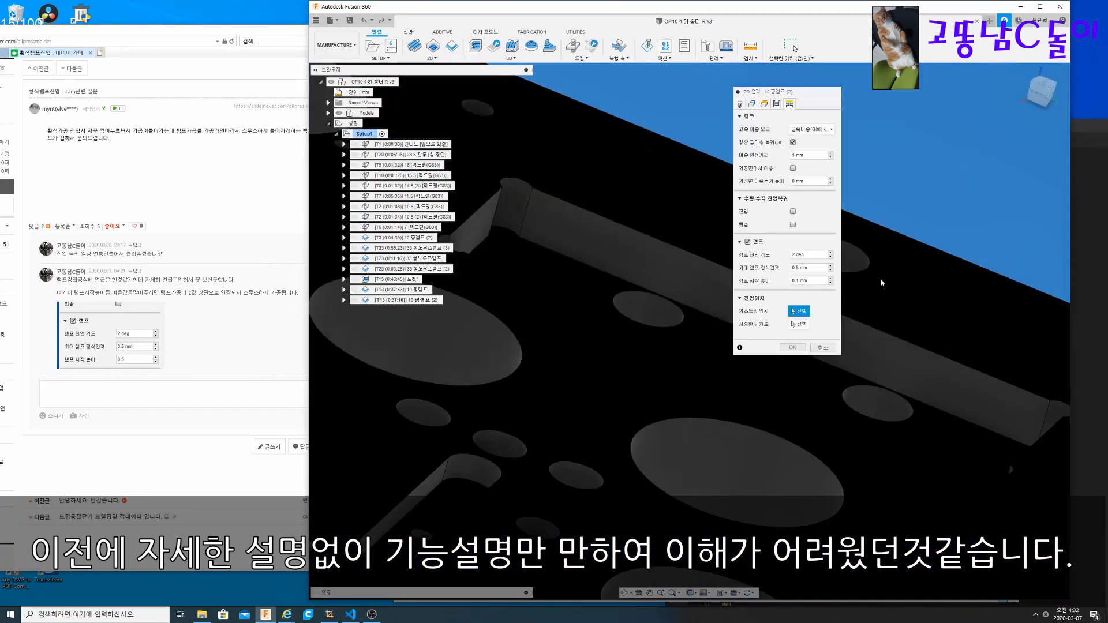
double_click(820, 278)
triple_click(821, 278)
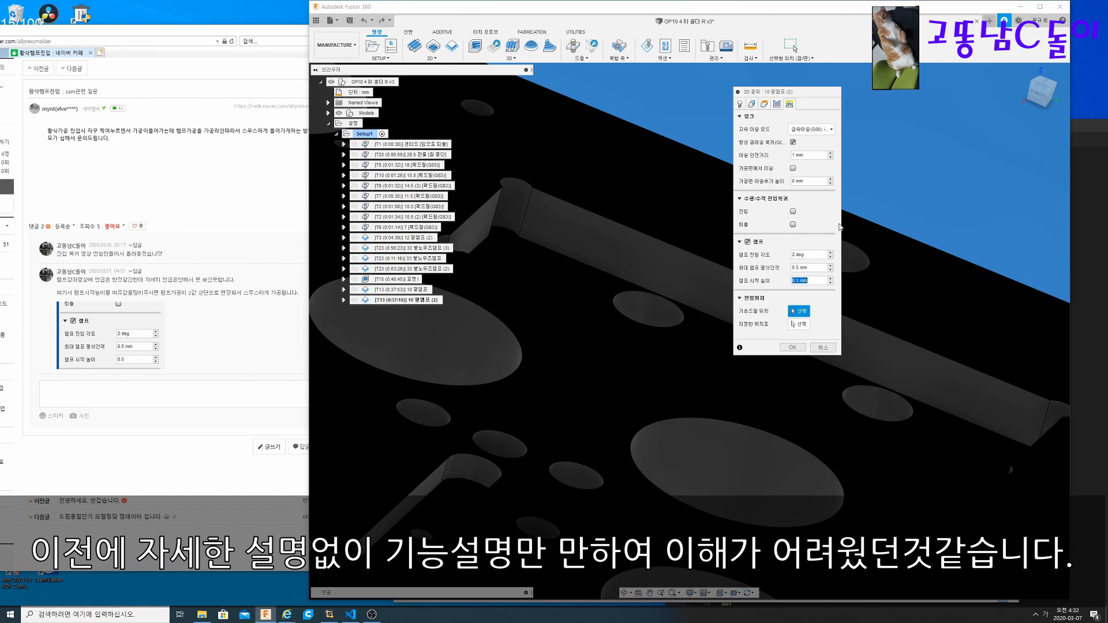
double_click(825, 10)
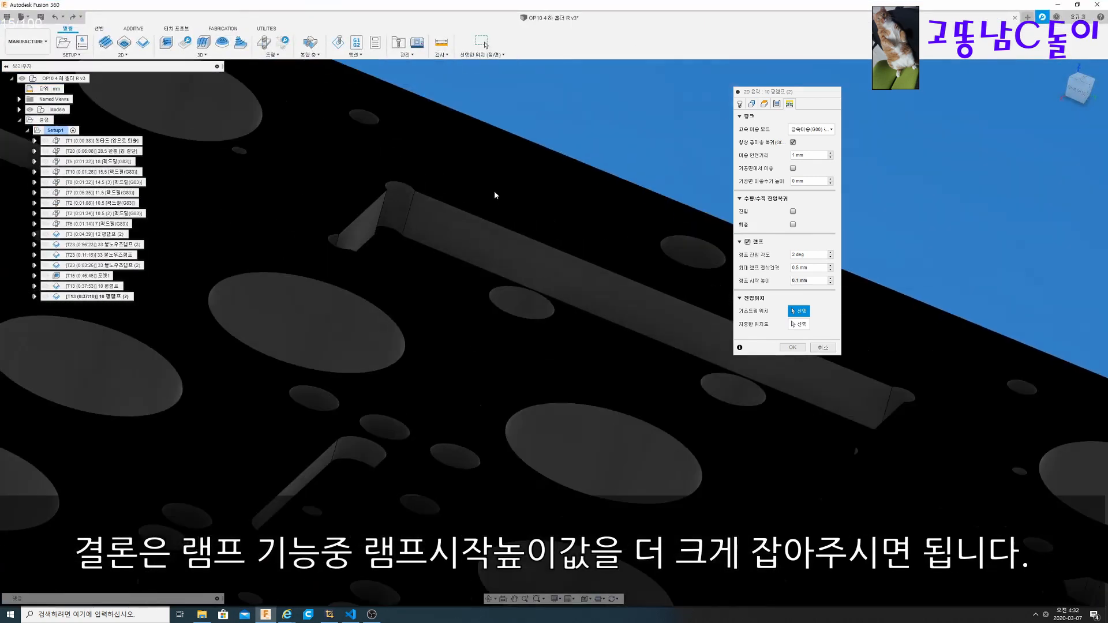
middle_click_drag(495, 195, 416, 202, "shift")
scroll(601, 229, "up", 6)
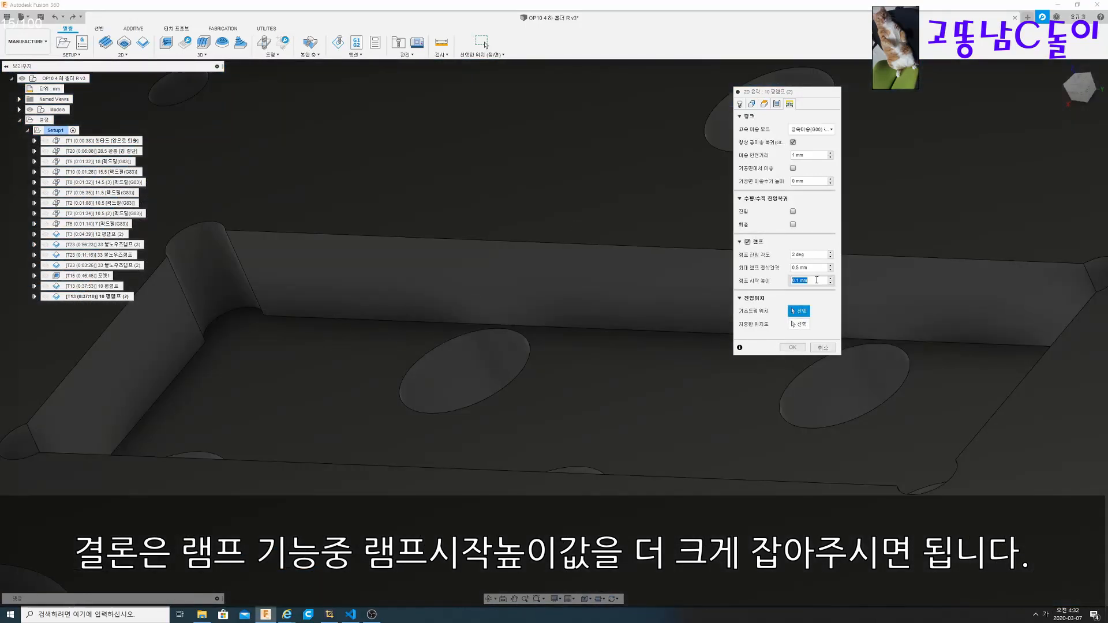
left_click_drag(825, 281, 791, 282)
type("1")
scroll(490, 277, "down", 4)
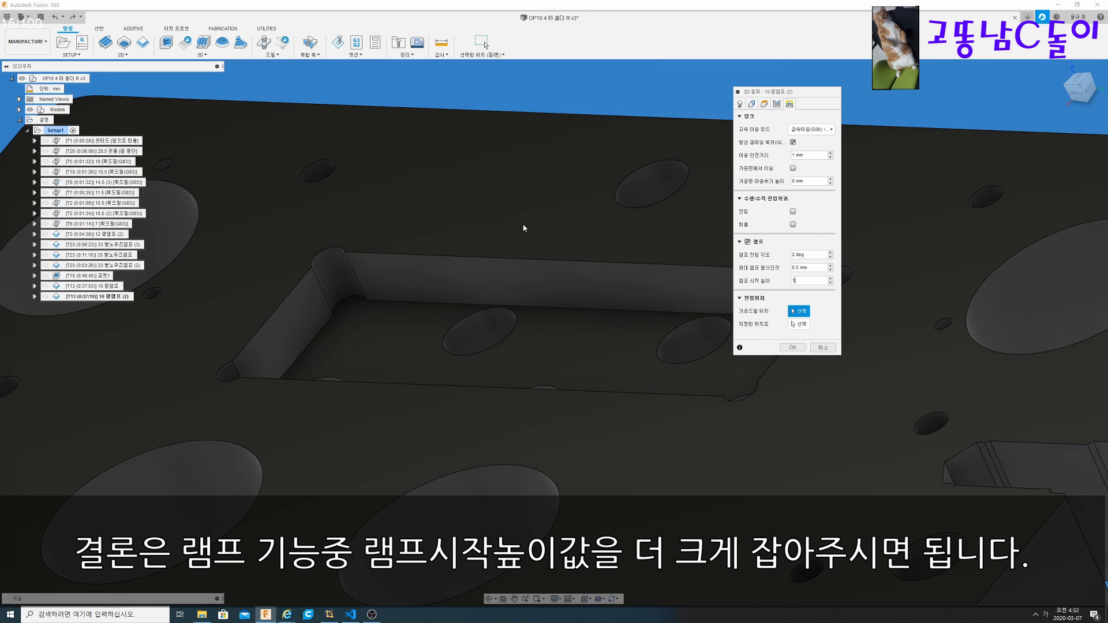
scroll(344, 280, "down", 5)
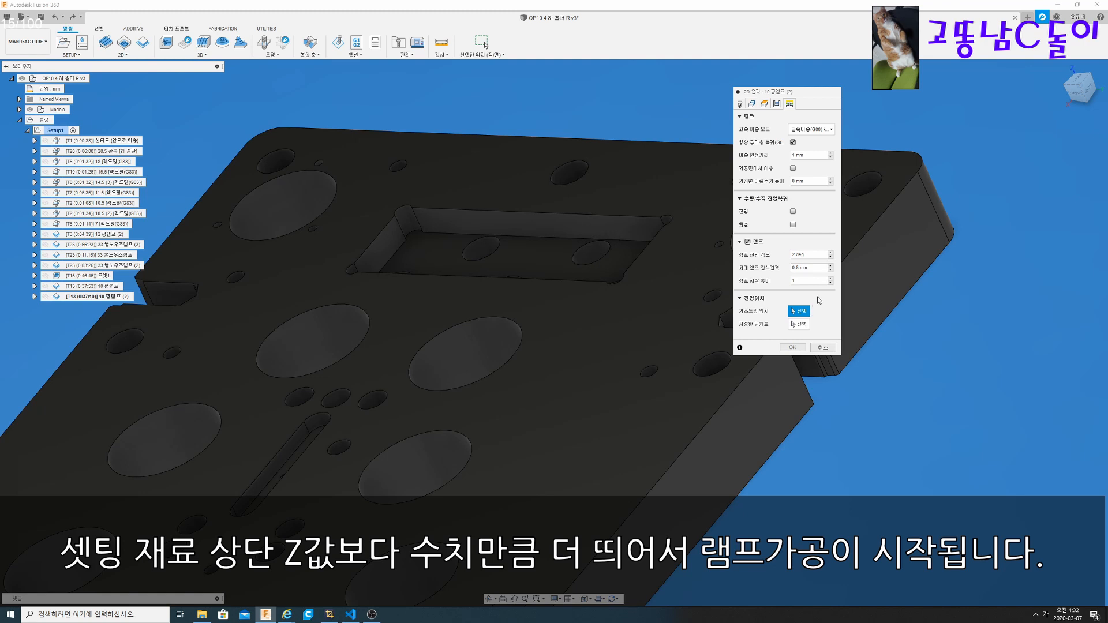
Enter a different ramp start height and confirm the T13 contour operation so its toolpath regenerates
key("BackSpace")
type("0")
double_click(805, 281)
scroll(548, 206, "down", 3)
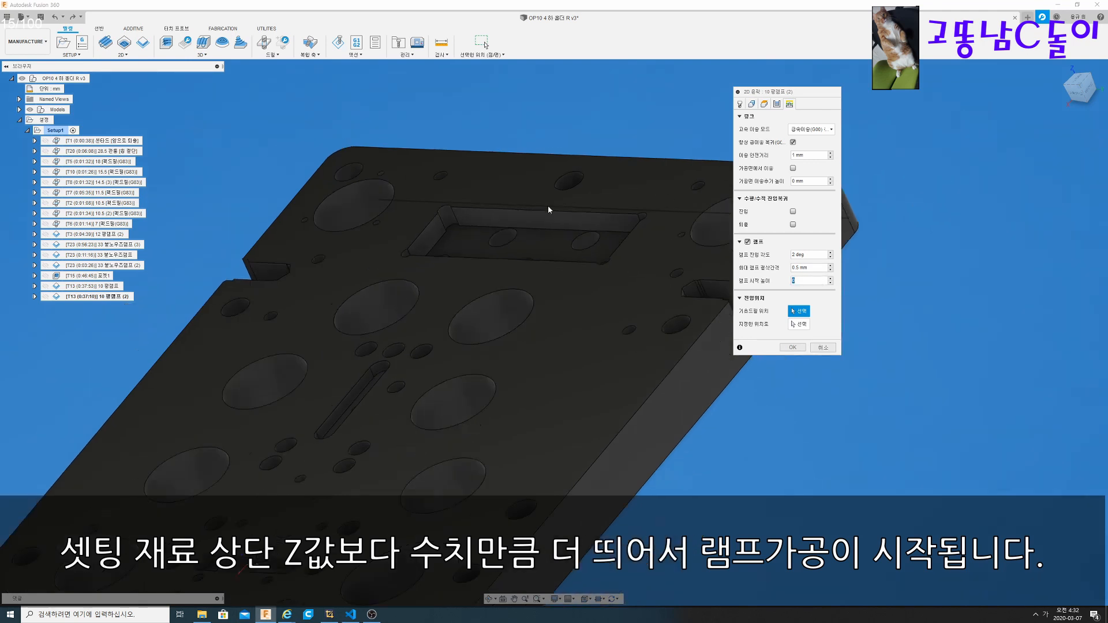
scroll(547, 203, "up", 3)
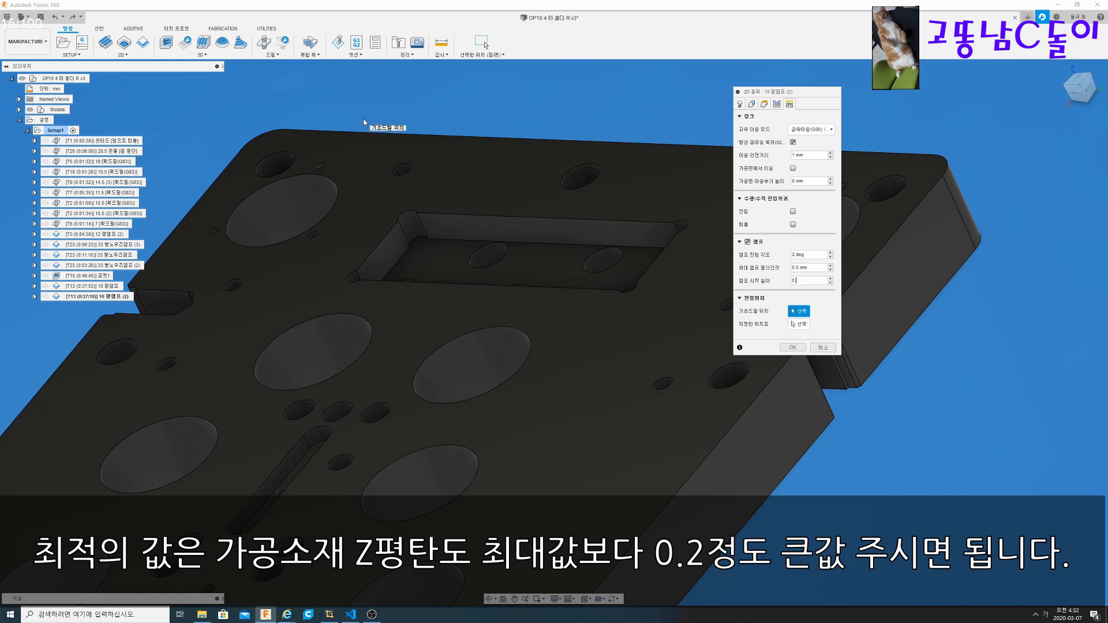
scroll(439, 173, "up", 4)
key("Return")
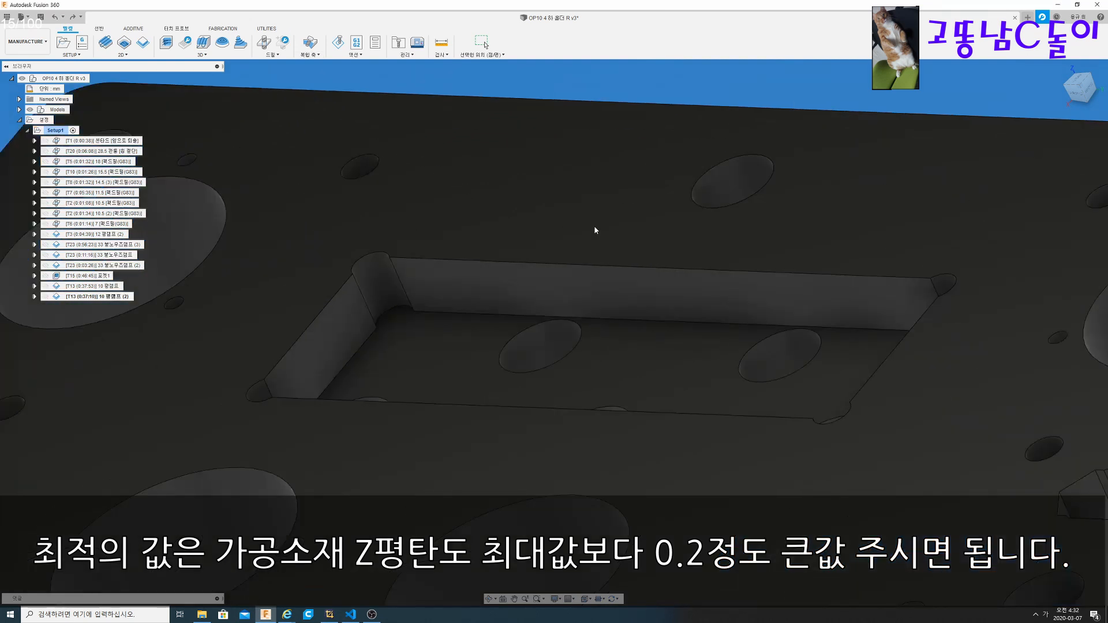
Examine the regenerated toolpath in the pocket and in a straight side view, comparing the ramp entry with the stock's top surface
scroll(636, 257, "up", 2)
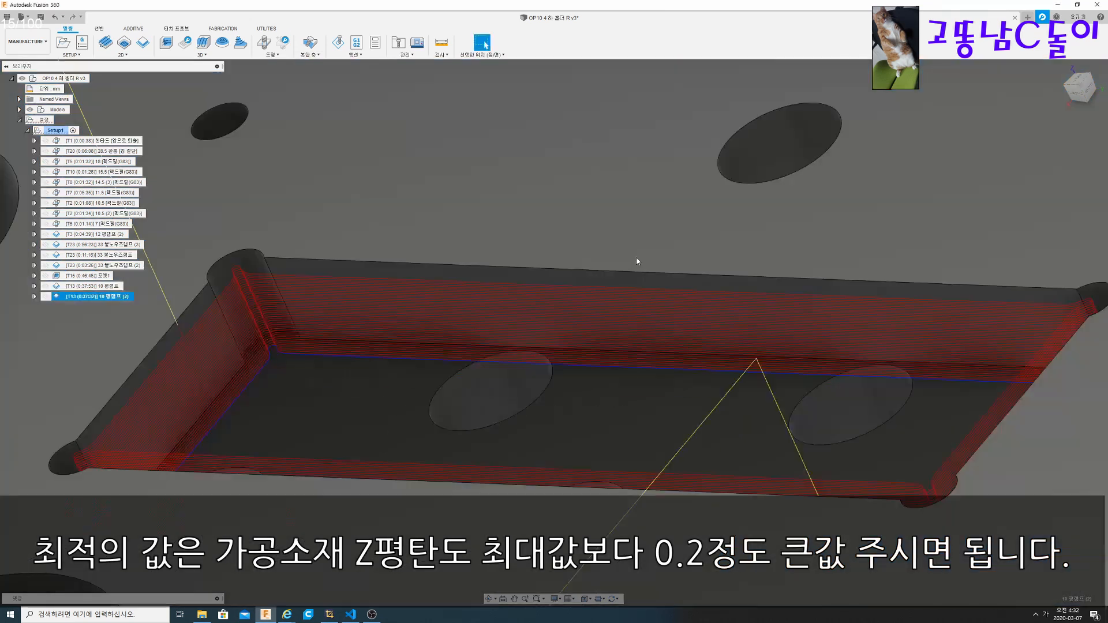
scroll(483, 293, "up", 3)
middle_click_drag(483, 293, 482, 263, "shift")
scroll(482, 263, "down", 5)
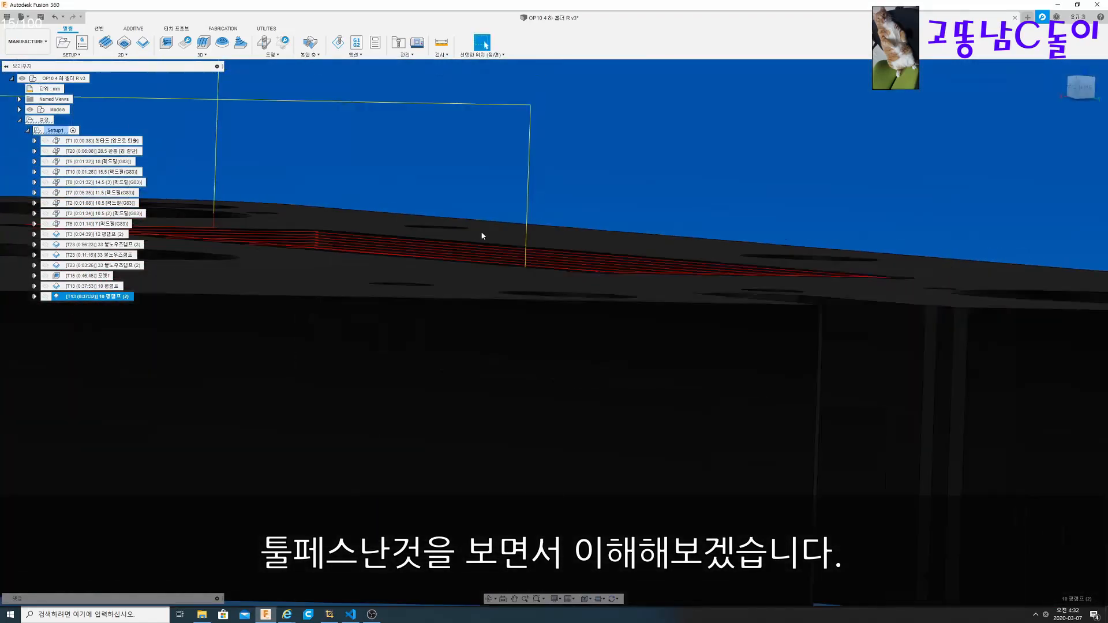
scroll(634, 190, "down", 1)
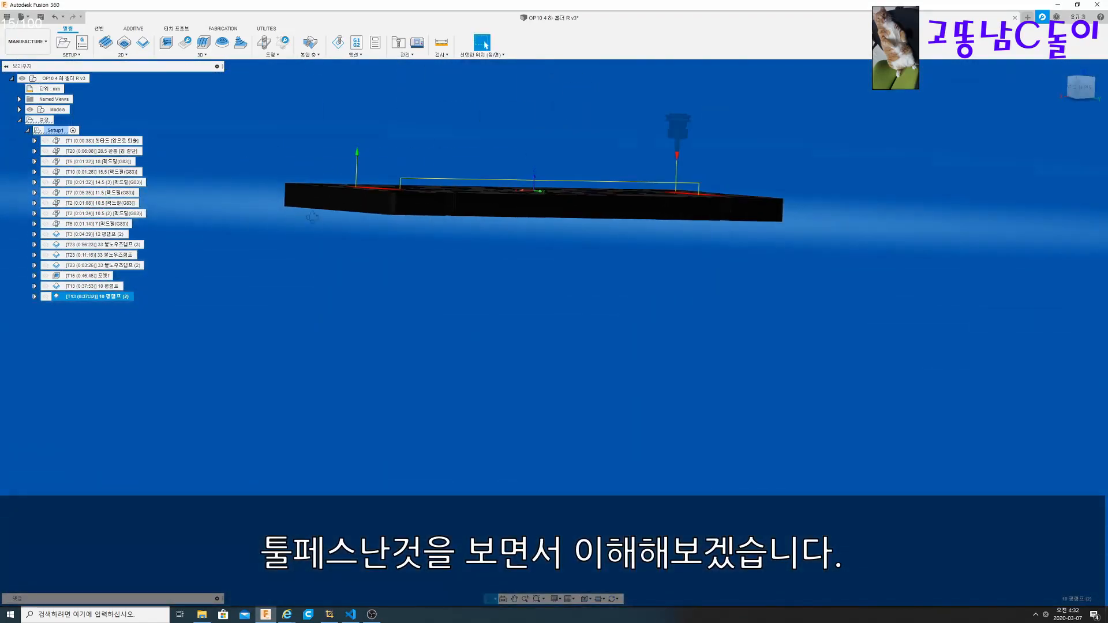
left_click(1061, 67)
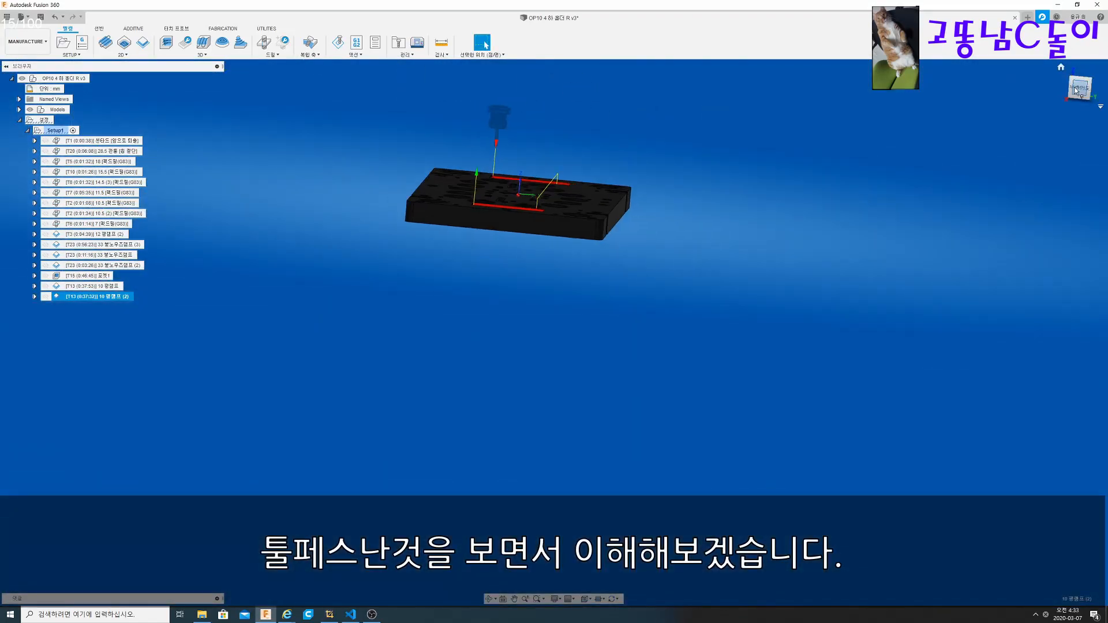
left_click(1077, 88)
scroll(462, 227, "up", 8)
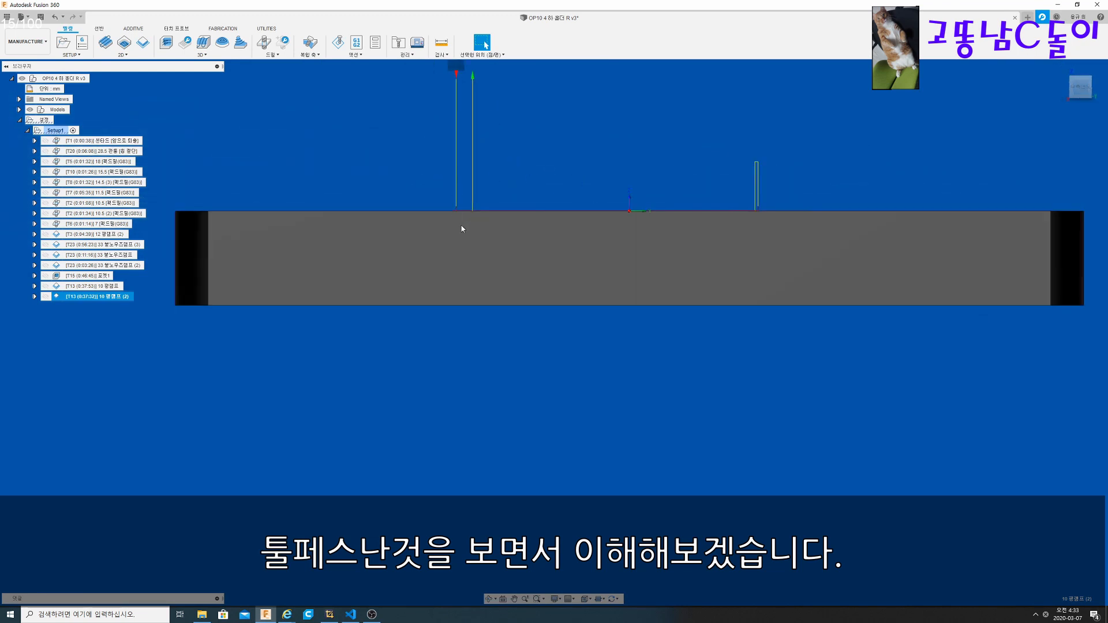
scroll(437, 228, "down", 3)
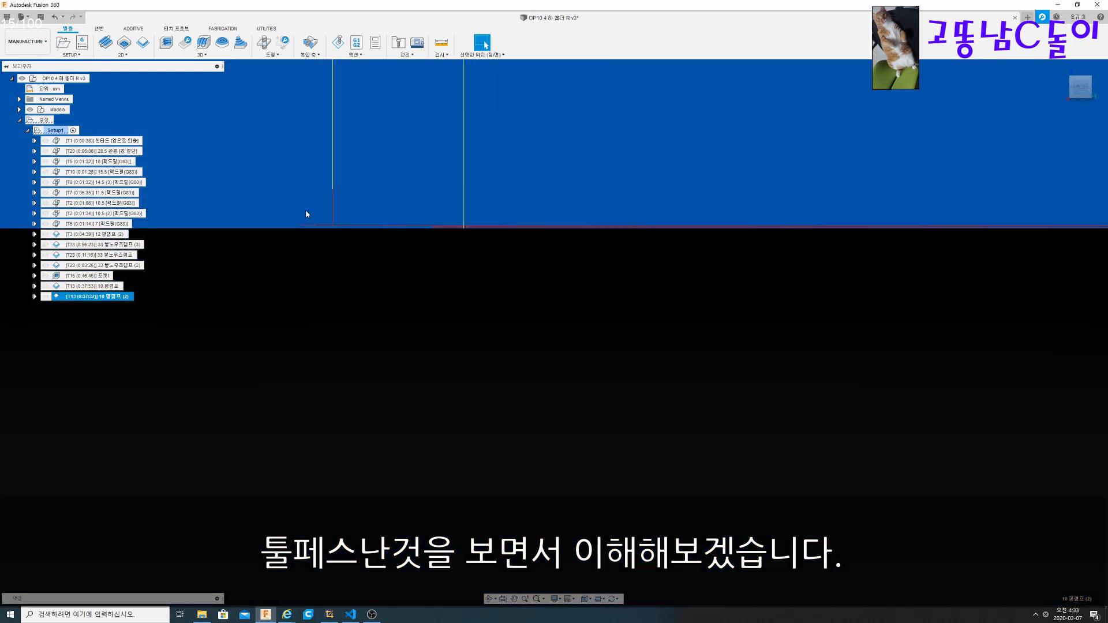
scroll(304, 213, "up", 5)
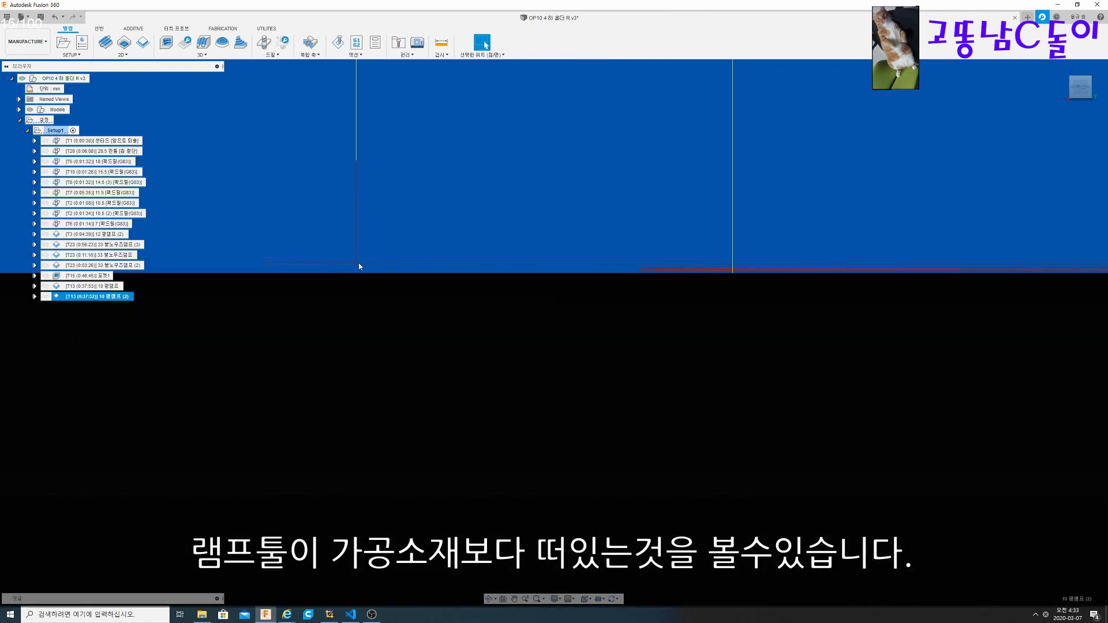
scroll(356, 262, "down", 2)
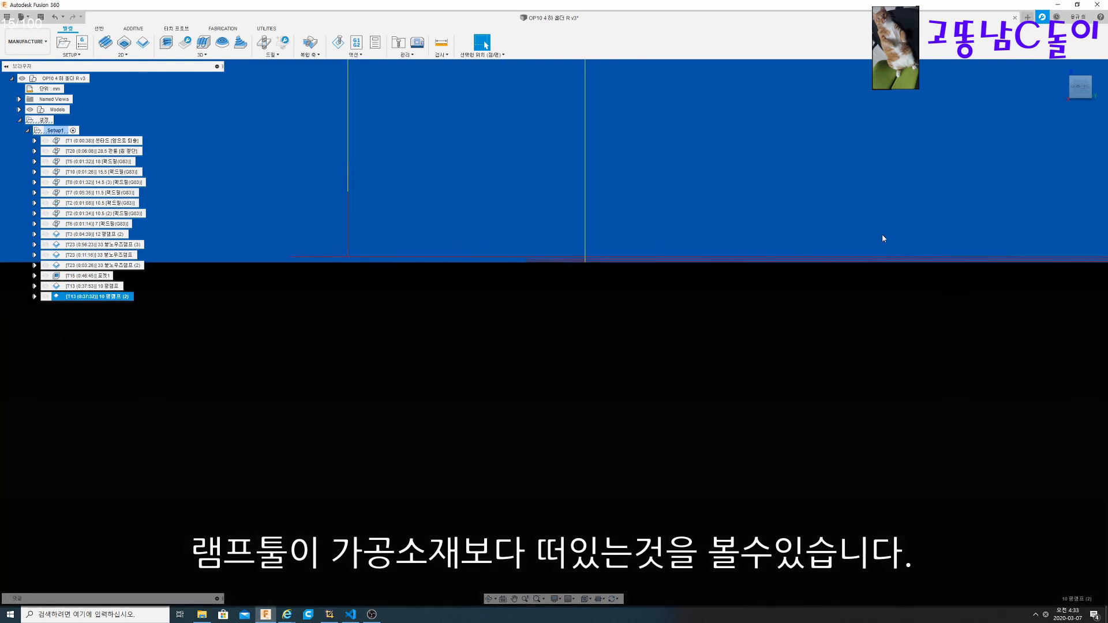
scroll(507, 164, "down", 2)
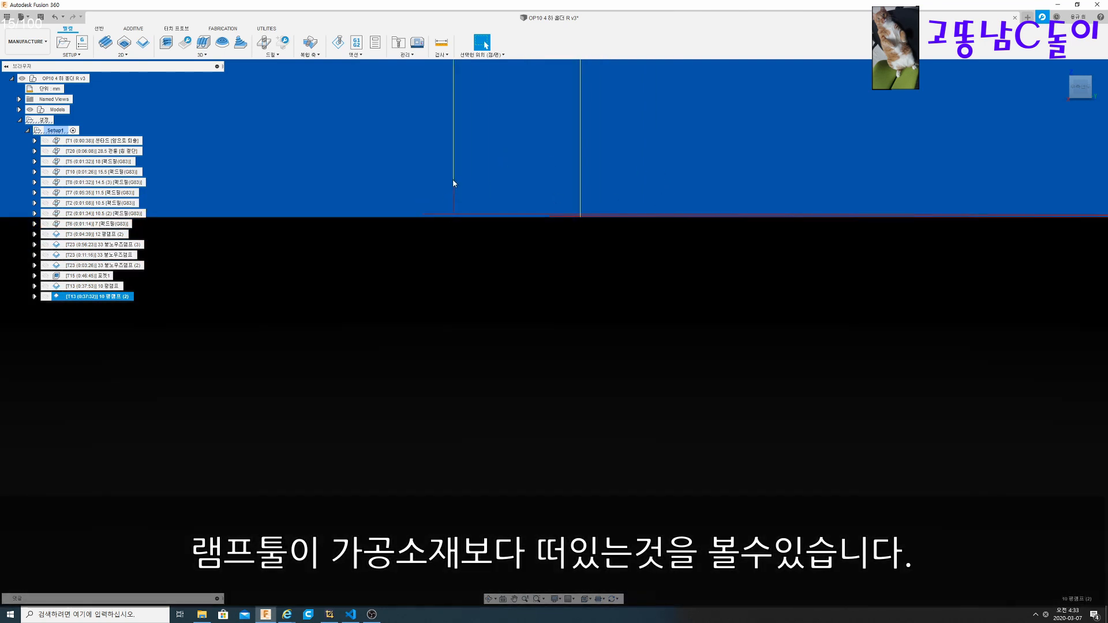
scroll(454, 182, "up", 1)
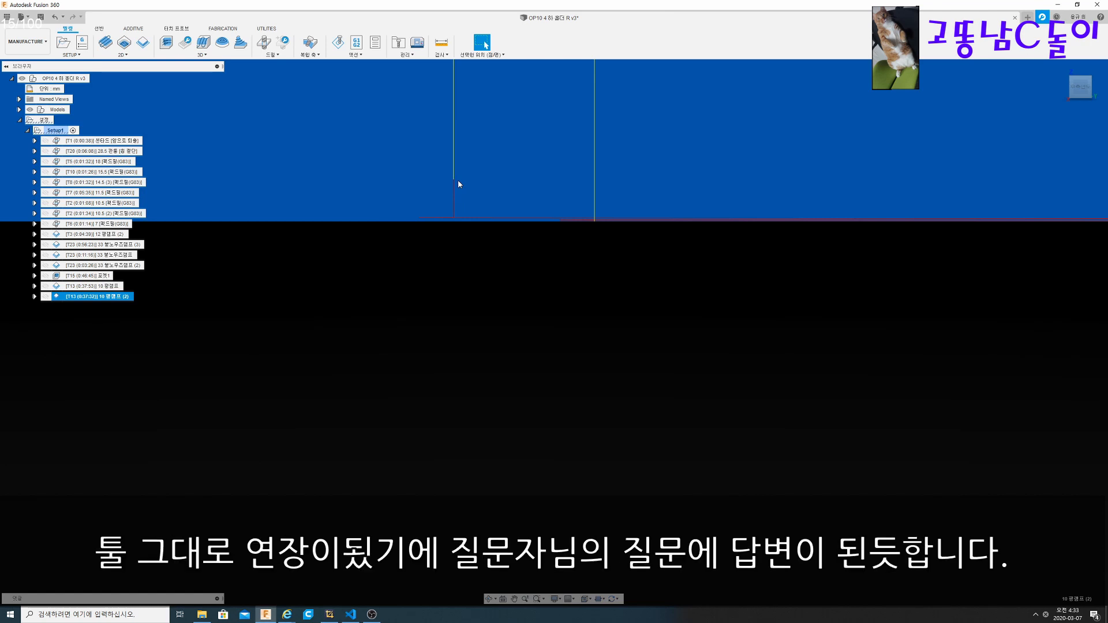
Place the model window beside the forum post, reopen the T13 contour operation, and set its ramp start height to 0.5 mm
double_click(381, 4)
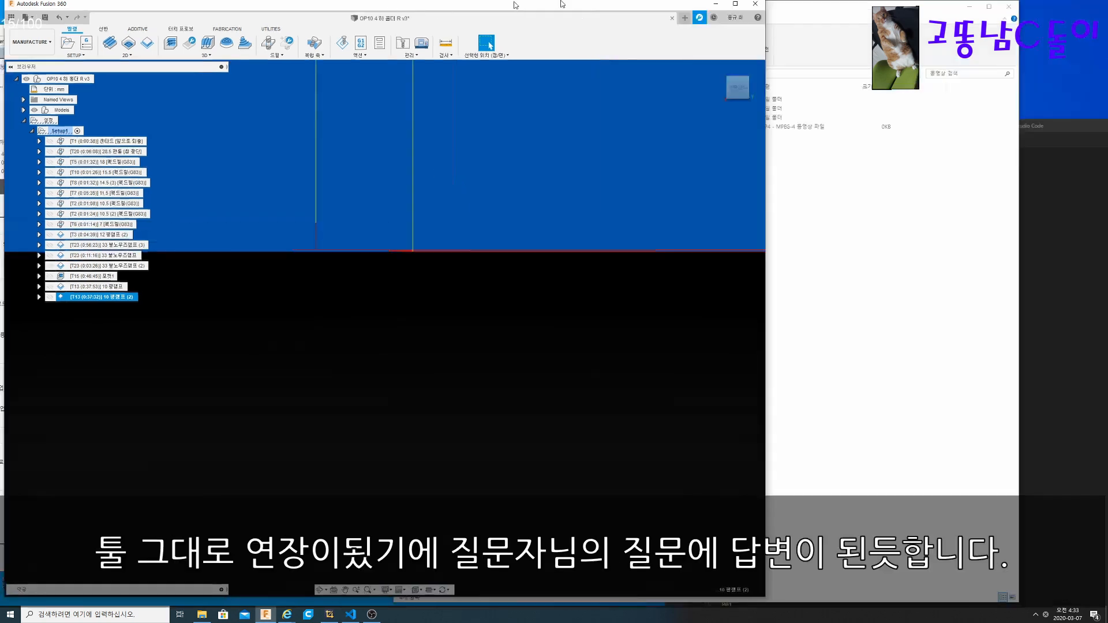
left_click_drag(382, 4, 692, 18)
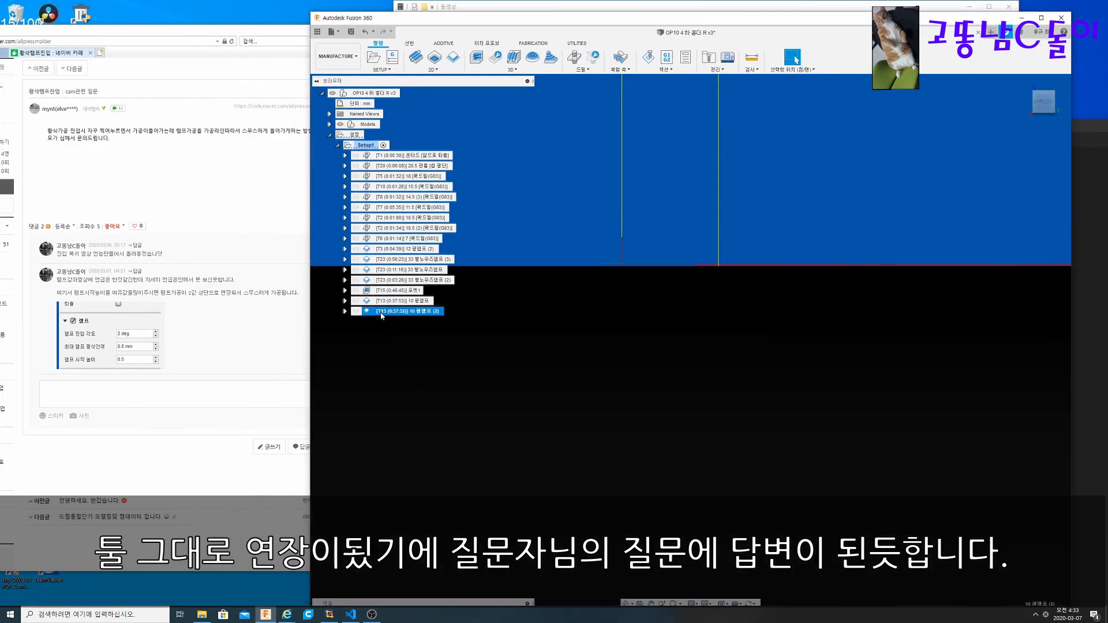
double_click(370, 312)
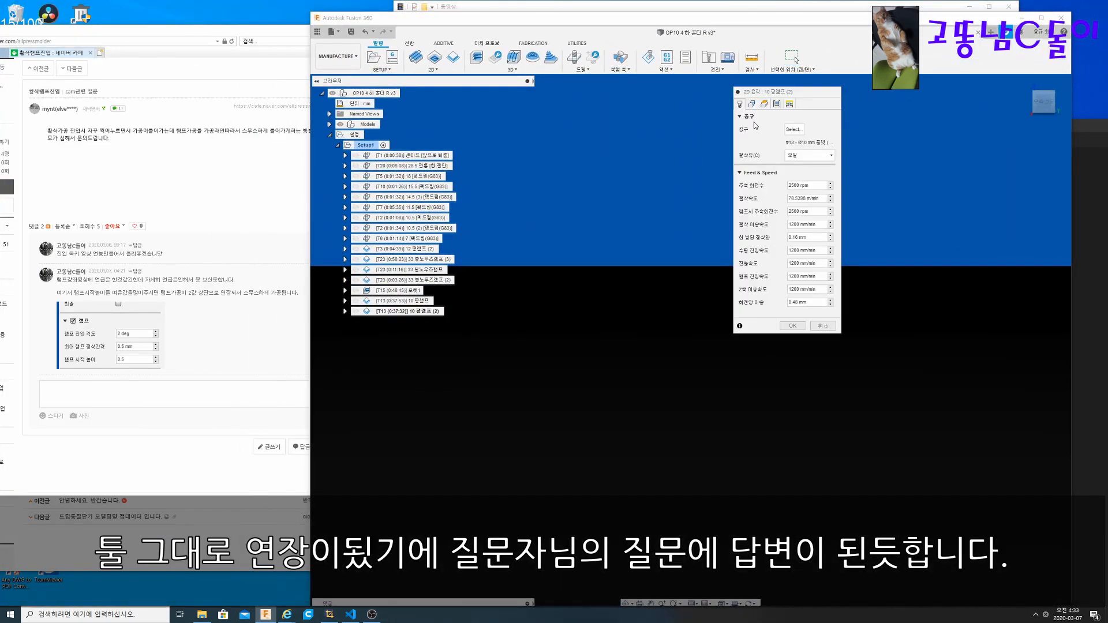
left_click(789, 104)
triple_click(800, 281)
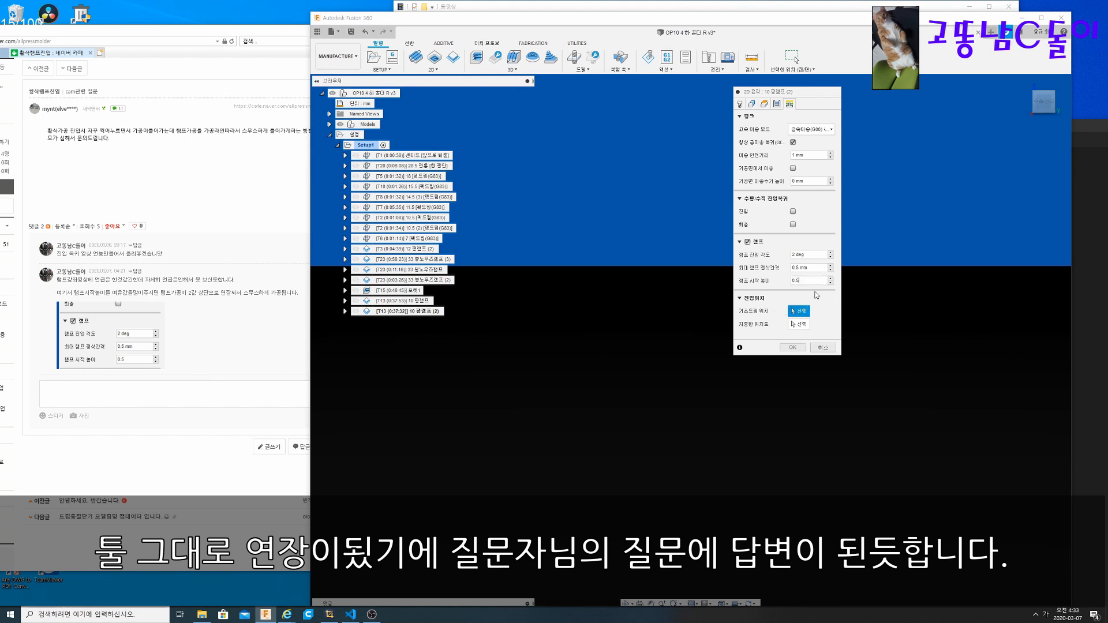
type("0.5")
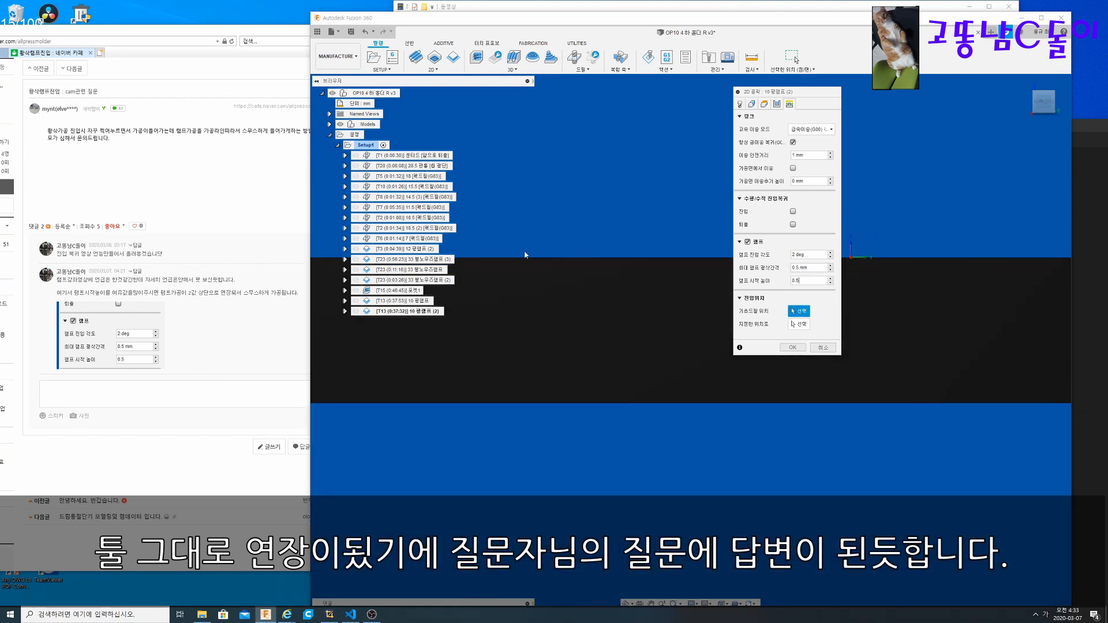
Reread the forum question, highlighting the part about making the ramp entry follow the machining line smoothly
left_click(131, 147)
triple_click(132, 146)
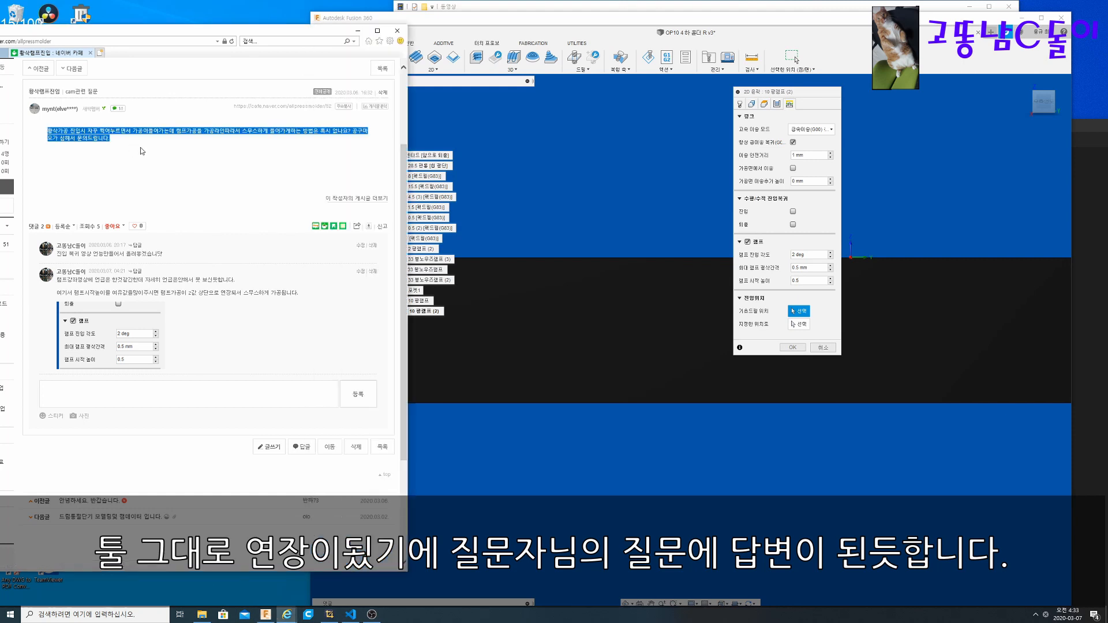
left_click_drag(132, 130, 301, 131)
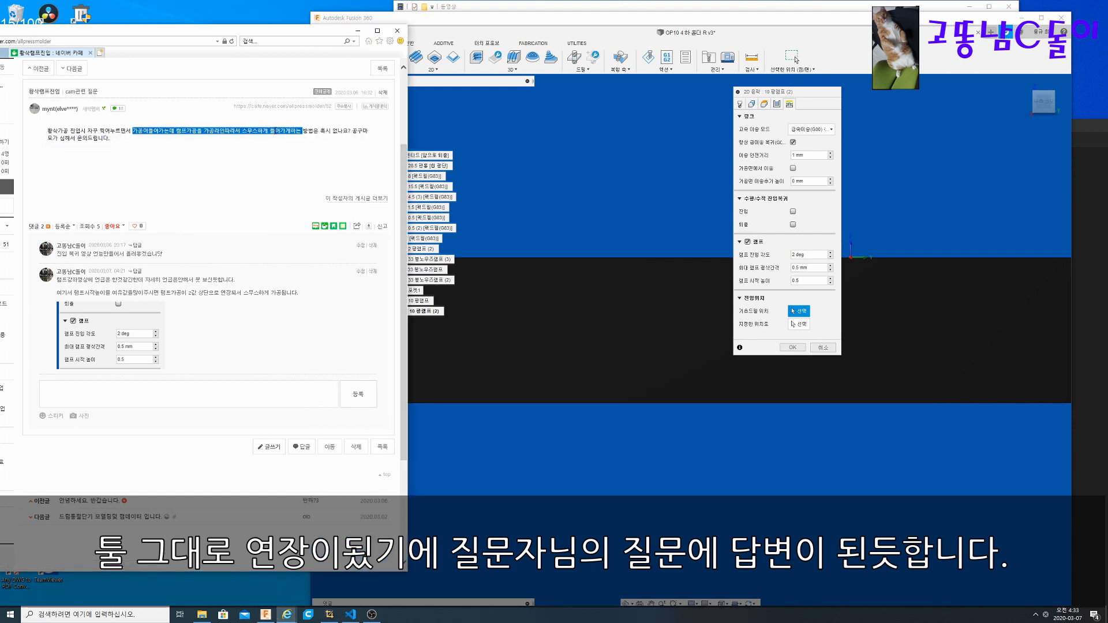
left_click(315, 133)
Turn the horizontal/vertical lead-in back on for the contour operation, keep ramping enabled, and maximize the model window
left_click(813, 279)
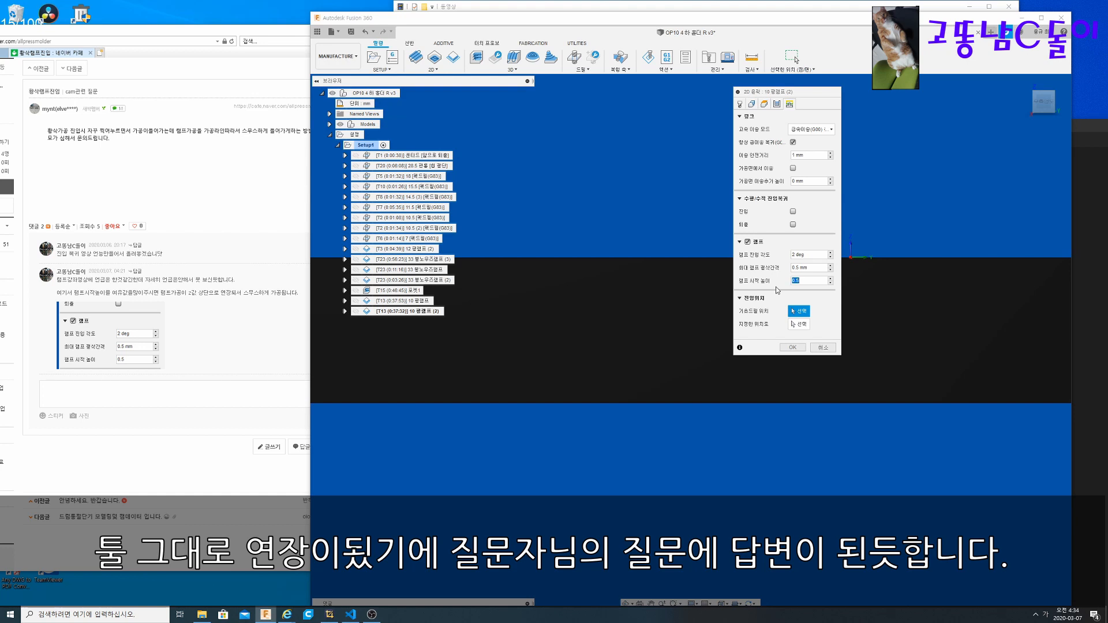
left_click(746, 242)
left_click(747, 242)
left_click(793, 211)
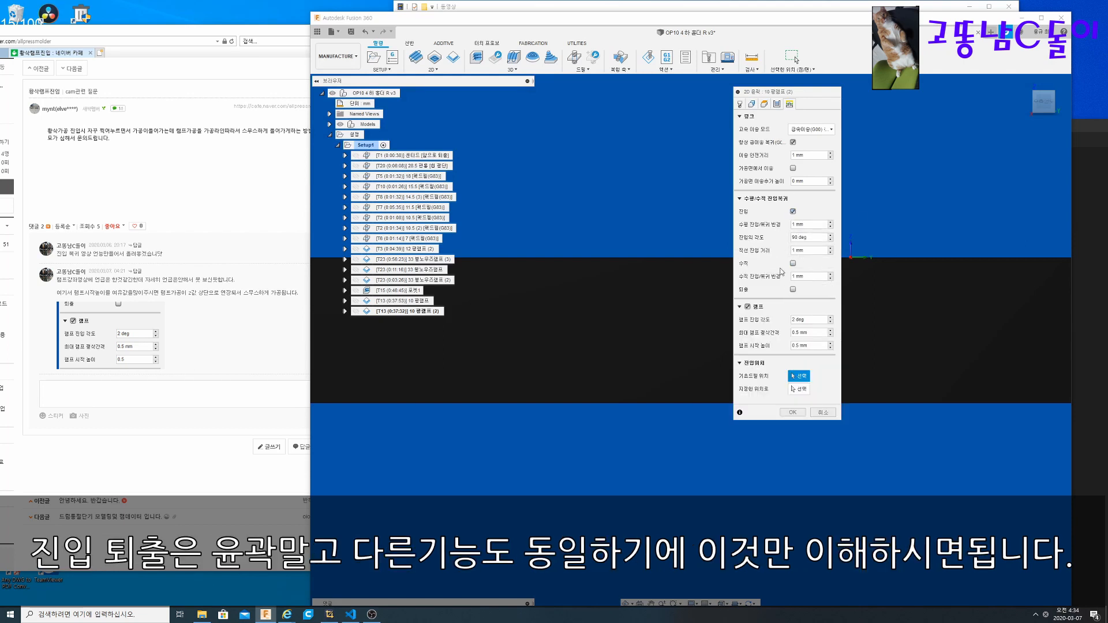
double_click(744, 18)
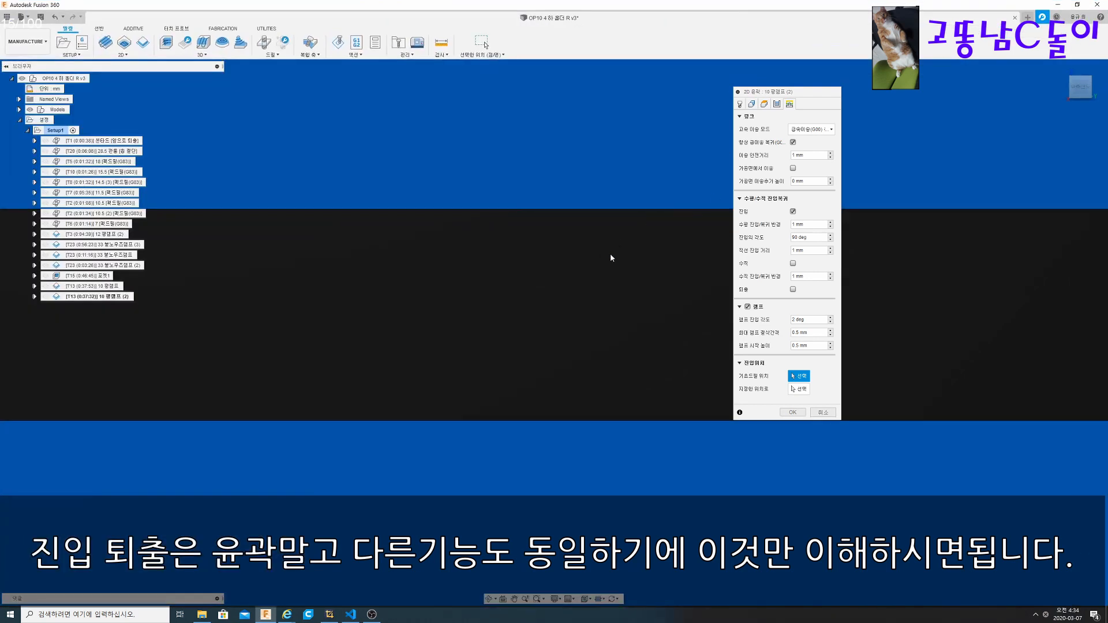
Set the linear lead-in distance and the vertical lead-in radius to 0 mm for the T13 contour operation and regenerate the toolpath
middle_click_drag(573, 220, 471, 225, "shift")
scroll(677, 336, "up", 3)
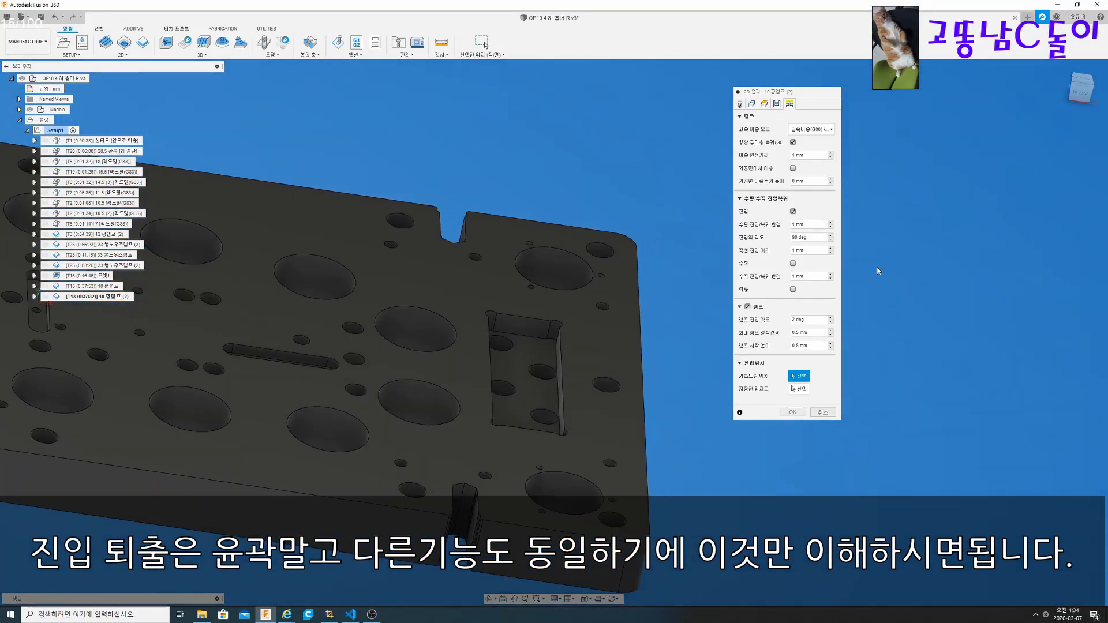
scroll(595, 347, "up", 4)
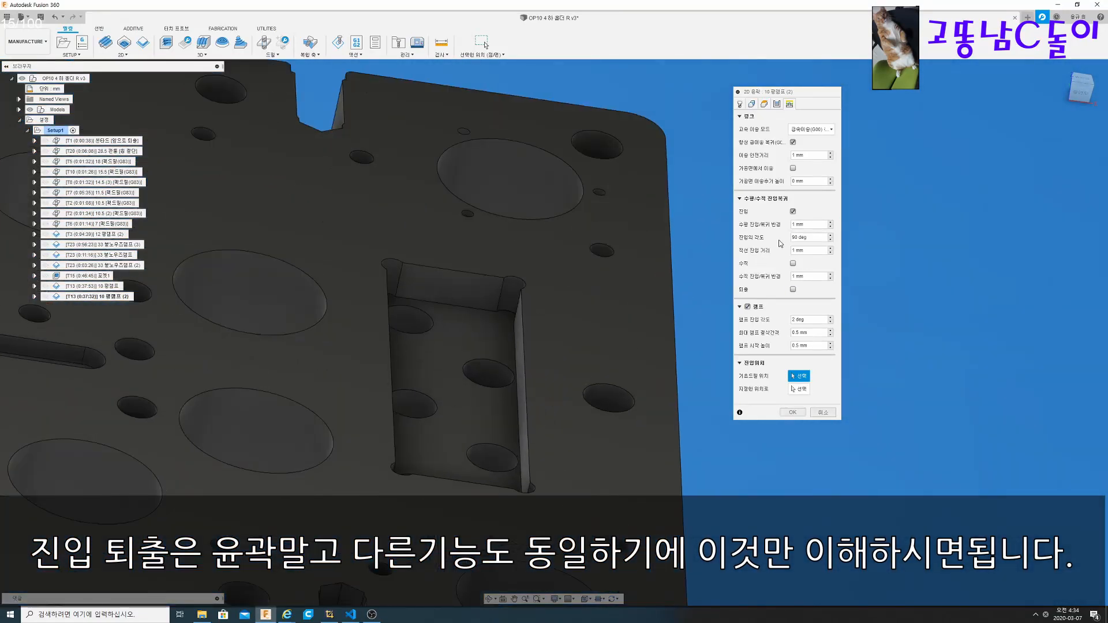
left_click(807, 223)
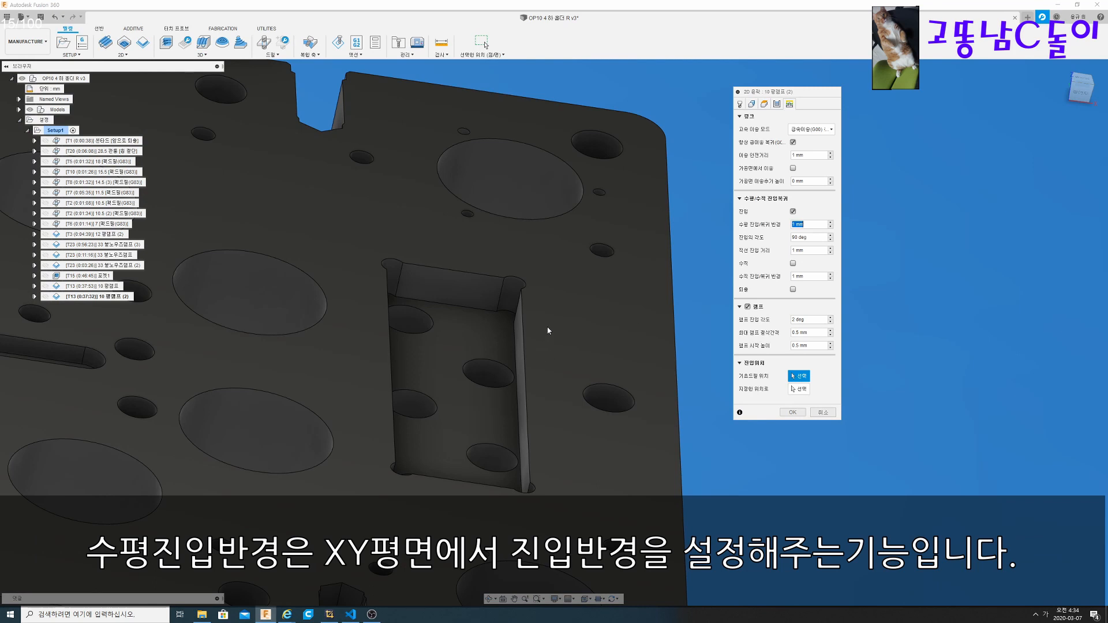
middle_click_drag(548, 330, 634, 288, "shift")
left_click(808, 250)
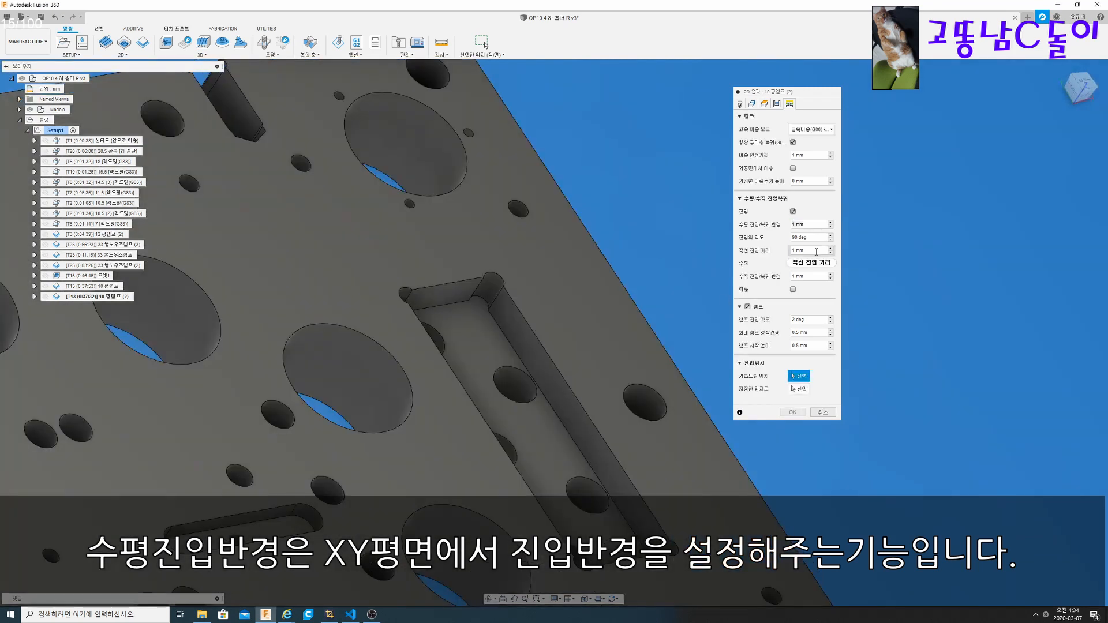
type("0")
left_click(811, 277)
type("0")
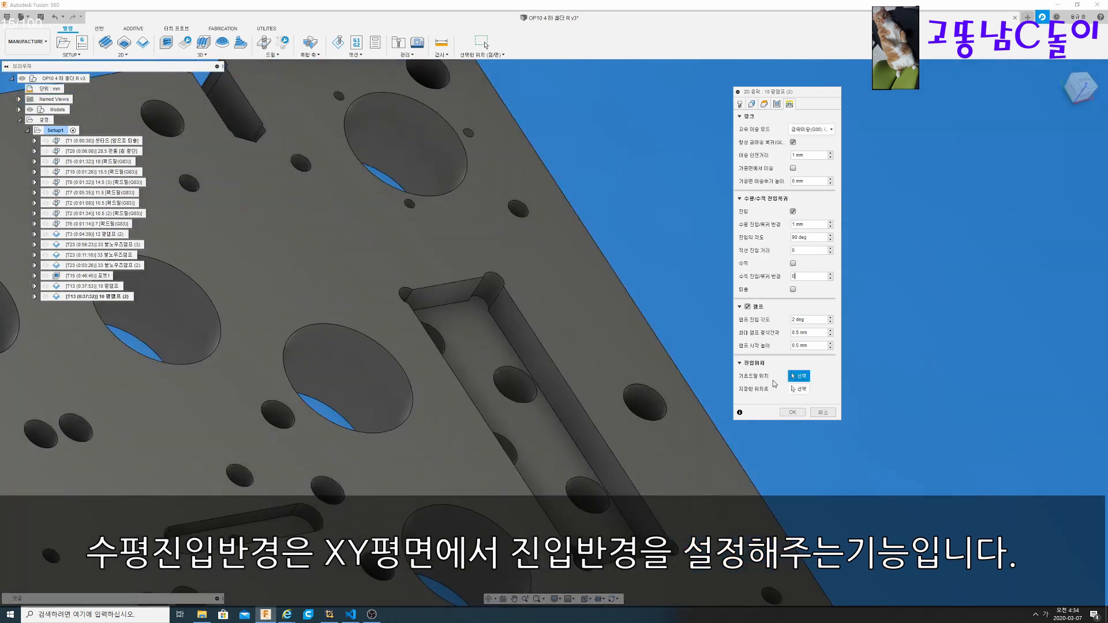
left_click(792, 412)
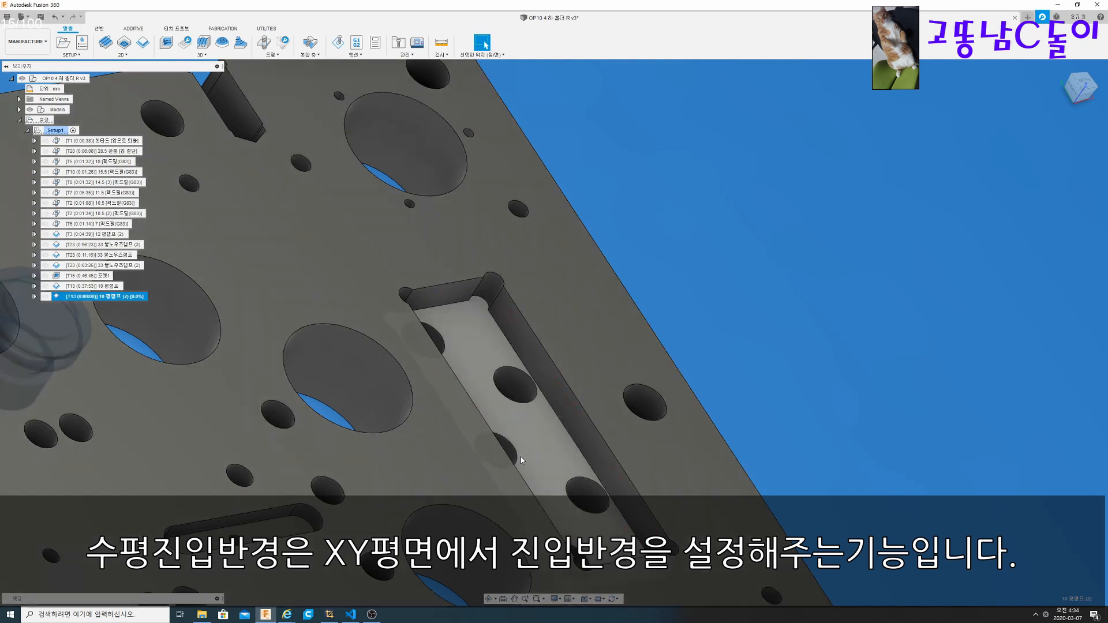
Examine the horizontal lead-in arc at the pocket wall and check the horizontal lead-in radius in the T13 contour operation
scroll(581, 445, "up", 5)
middle_click_drag(570, 405, 438, 334, "shift")
double_click(86, 296)
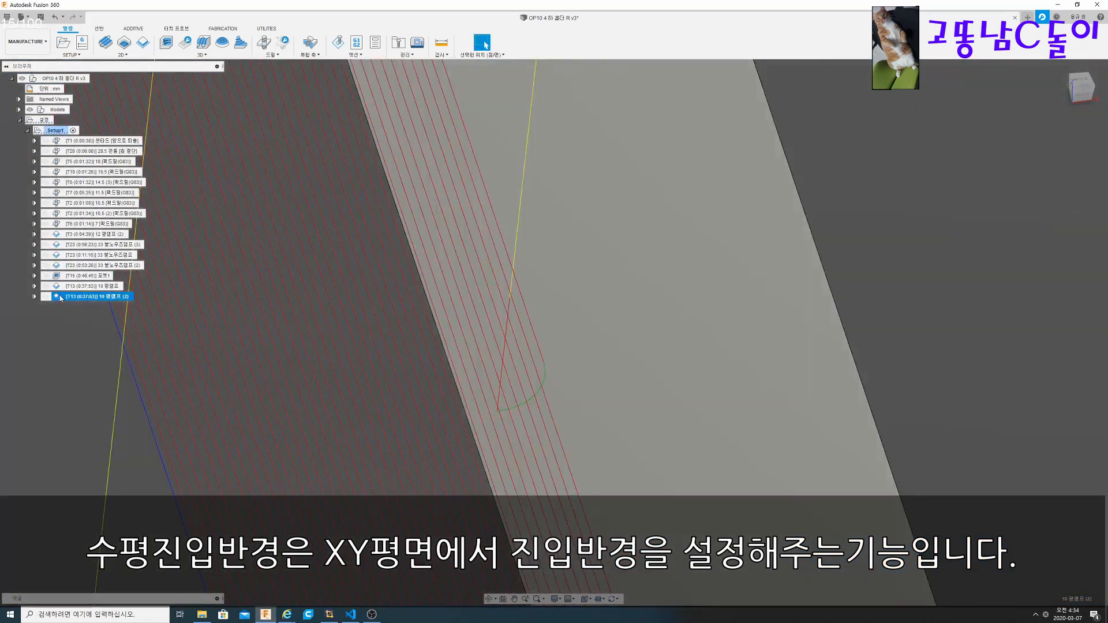
left_click(789, 104)
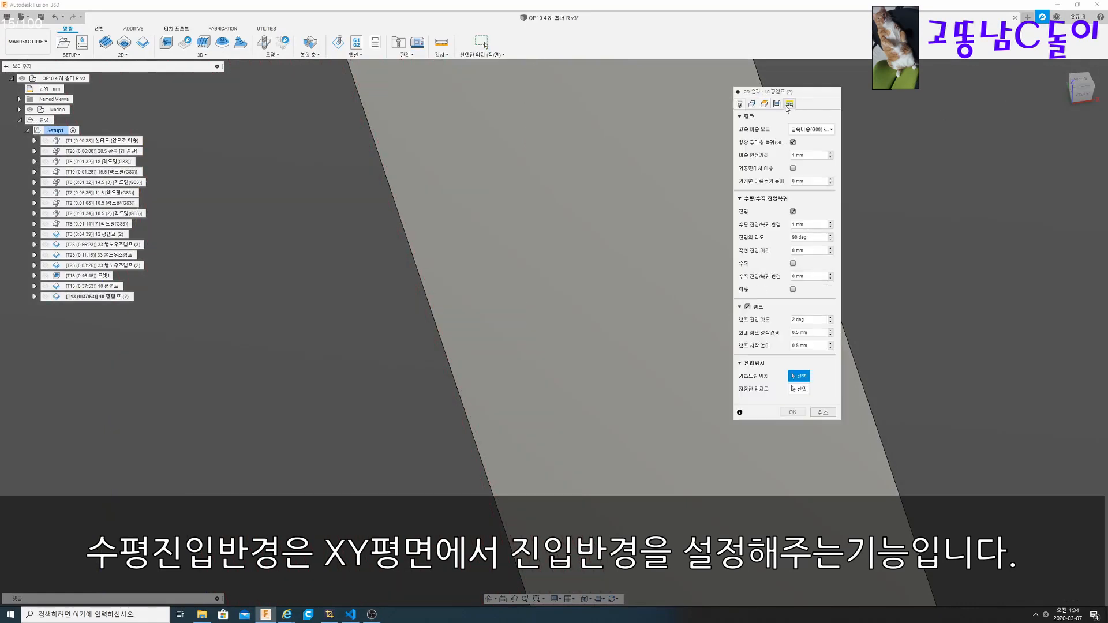
double_click(798, 224)
key("Return")
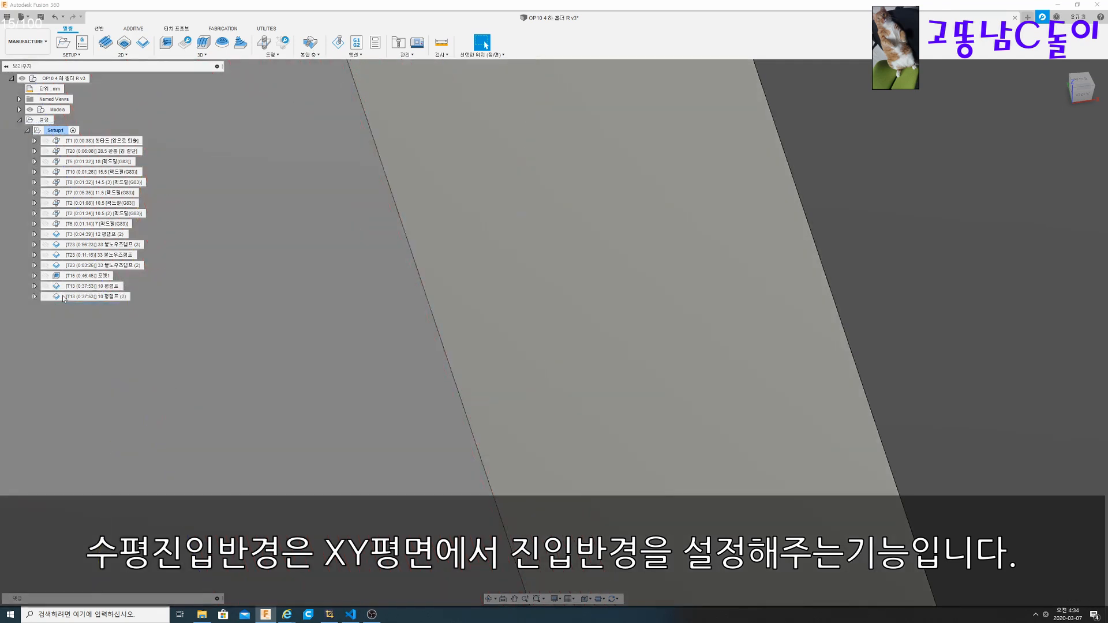
Reopen the T13 contour operation, set its linear lead-in distance to 1 mm, and regenerate the toolpath
double_click(62, 297)
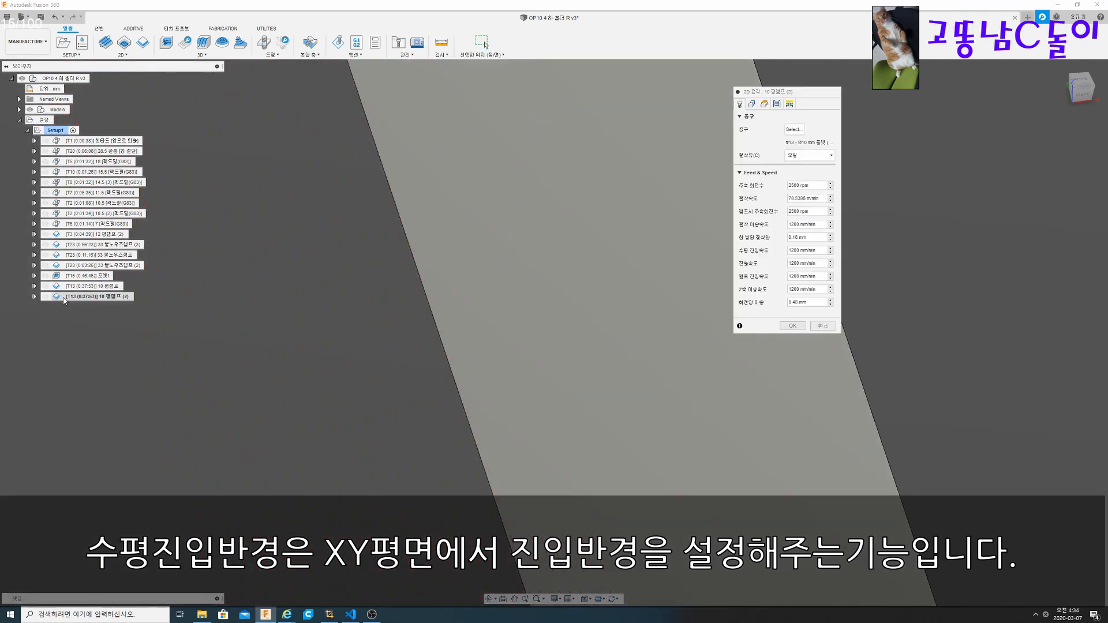
left_click(789, 103)
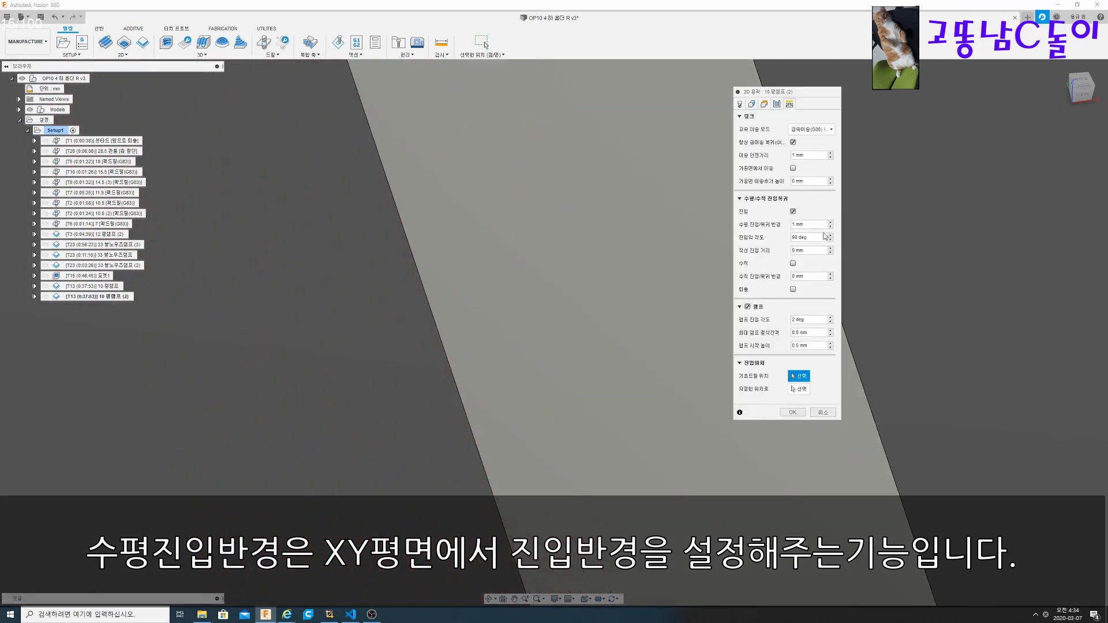
double_click(817, 249)
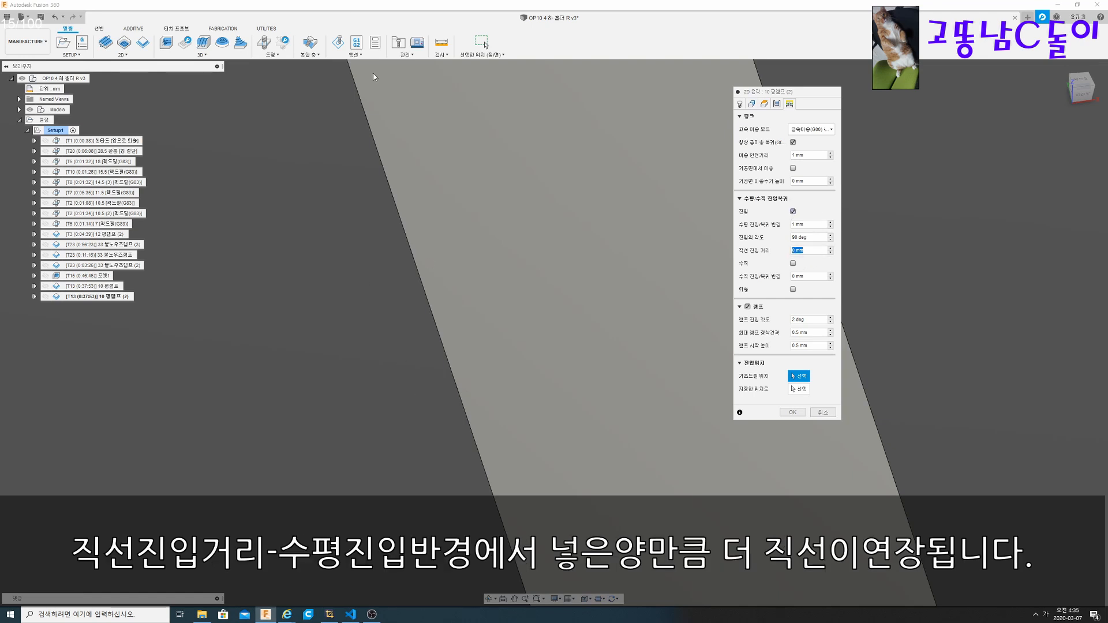
type("1")
left_click(792, 412)
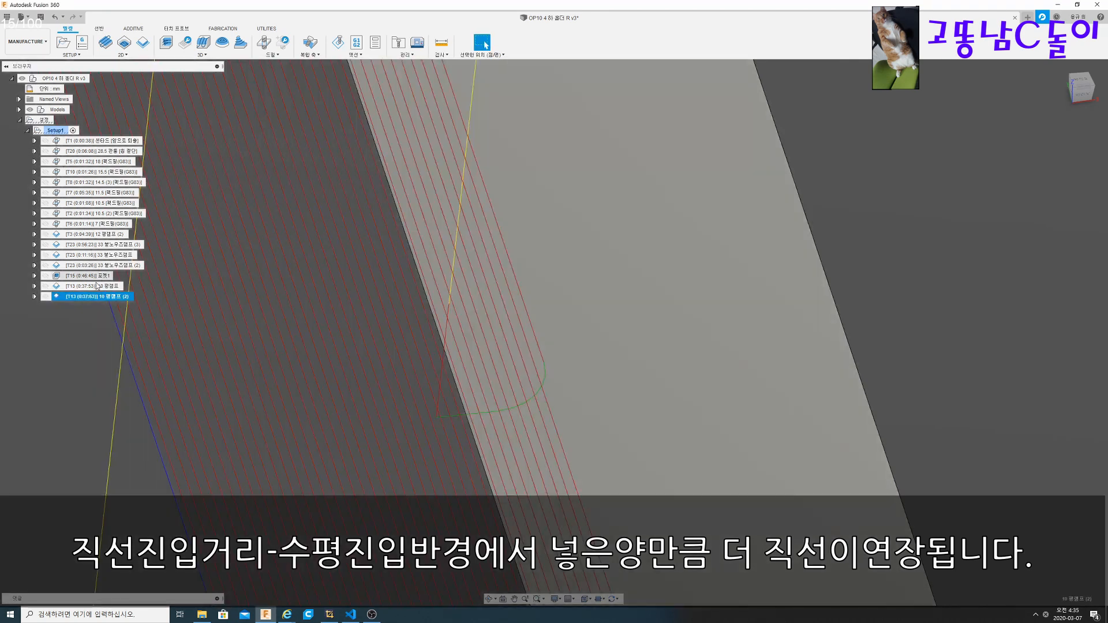
Reopen the linking settings of the T13 contour operation and set the ramp start height to 0 mm
double_click(58, 296)
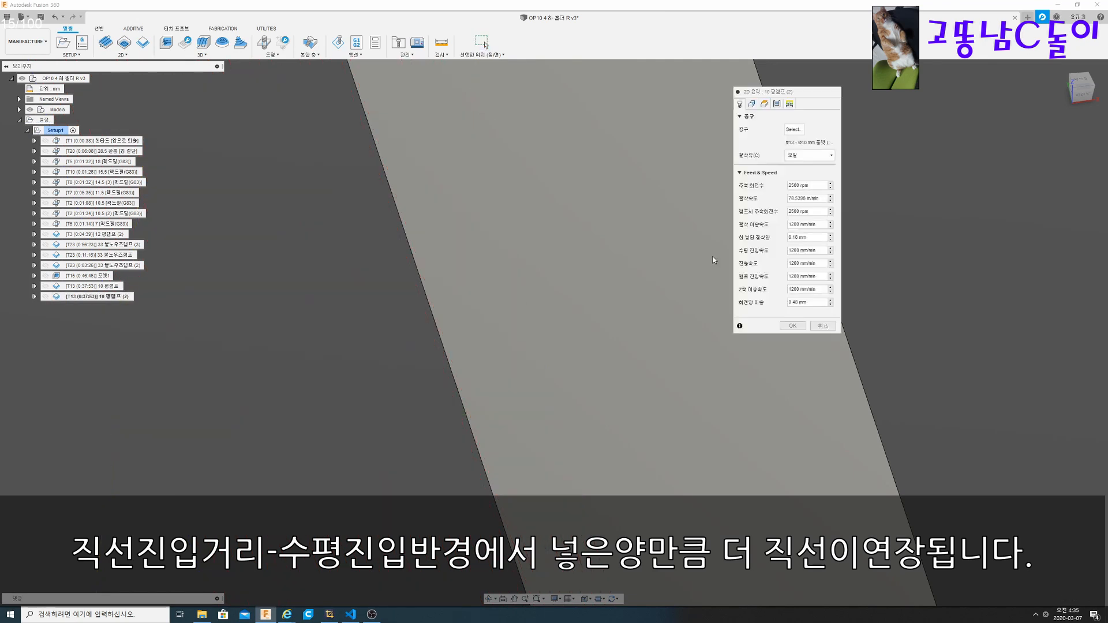
left_click(791, 104)
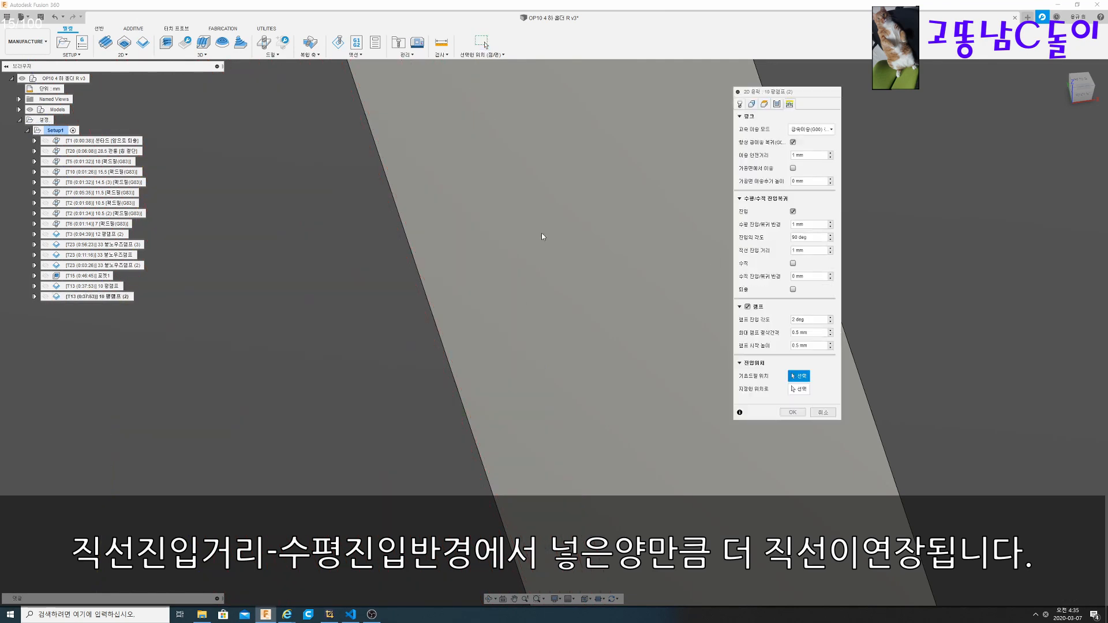
left_click(806, 345)
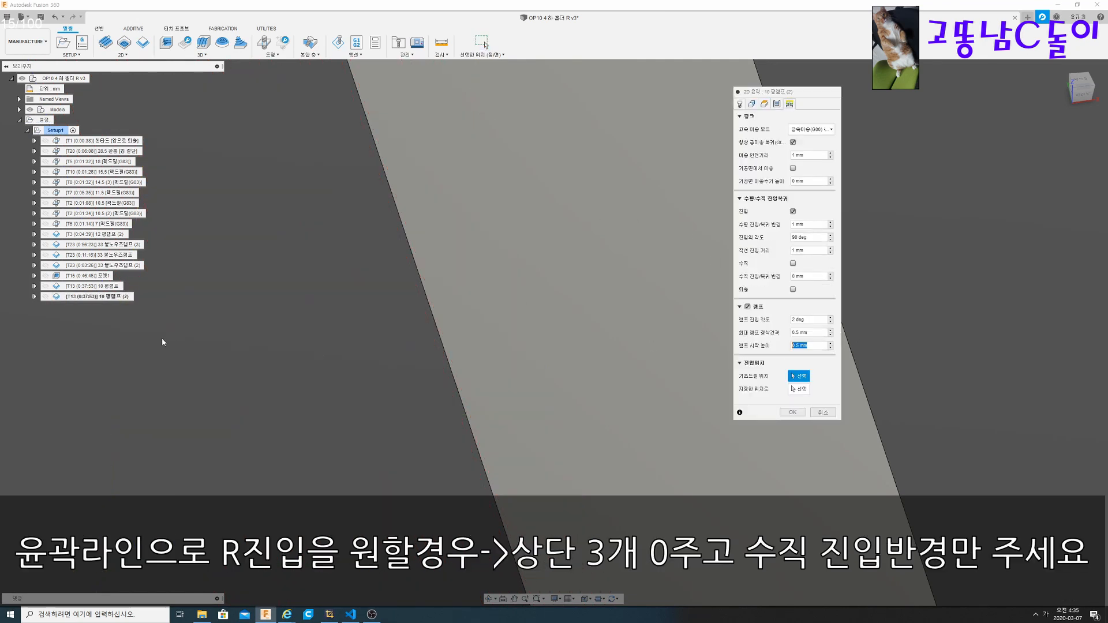
scroll(512, 346, "down", 10)
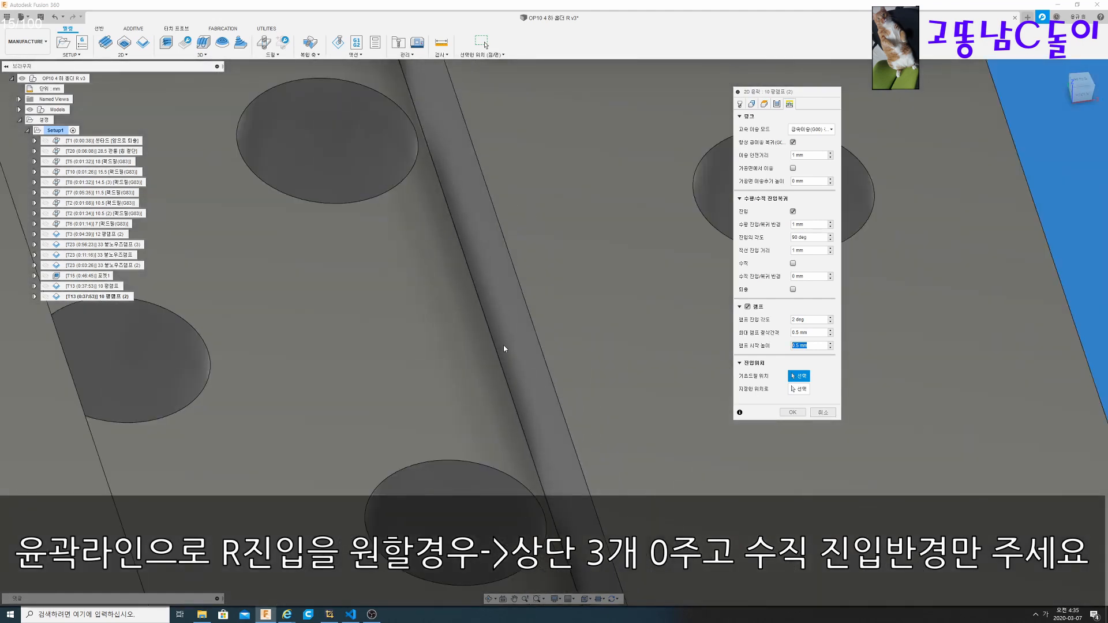
middle_click_drag(506, 350, 510, 288, "shift")
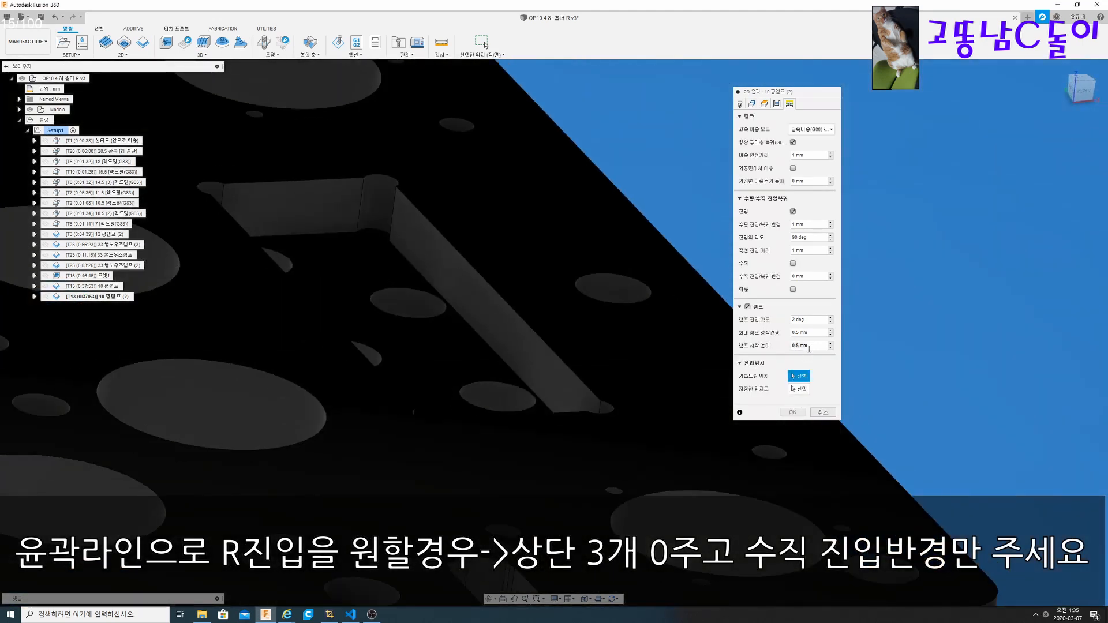
type("0")
Set the lead-in sweep angle, the horizontal lead-in radius and the linear lead-in distance all to 0
middle_click_drag(545, 242, 573, 205, "shift")
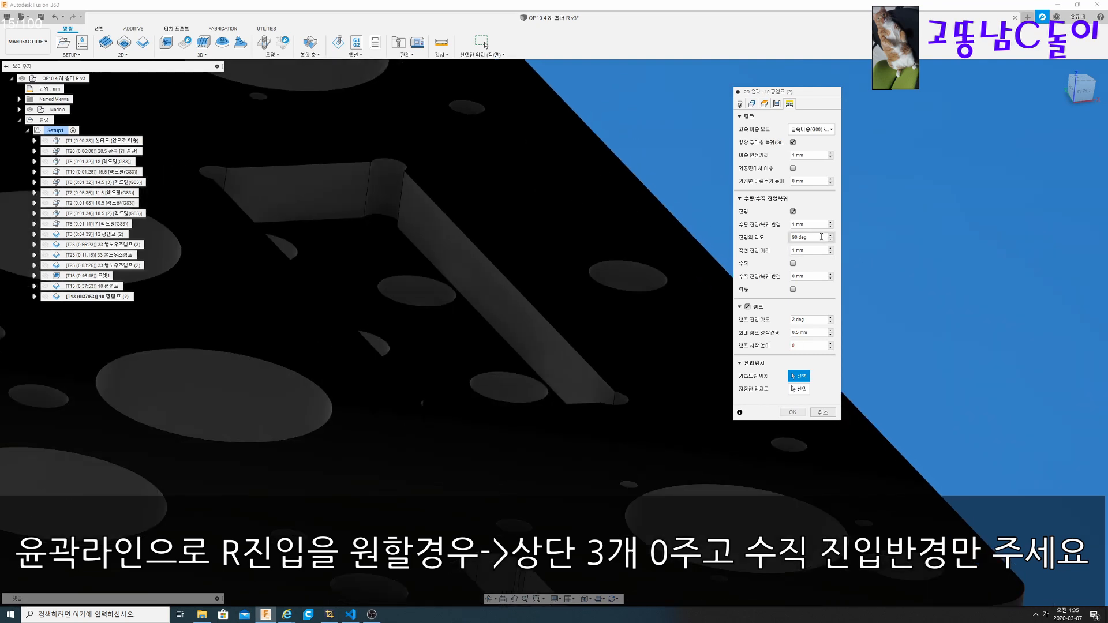
double_click(823, 238)
type("0")
triple_click(815, 225)
type("0")
scroll(647, 267, "up", 3)
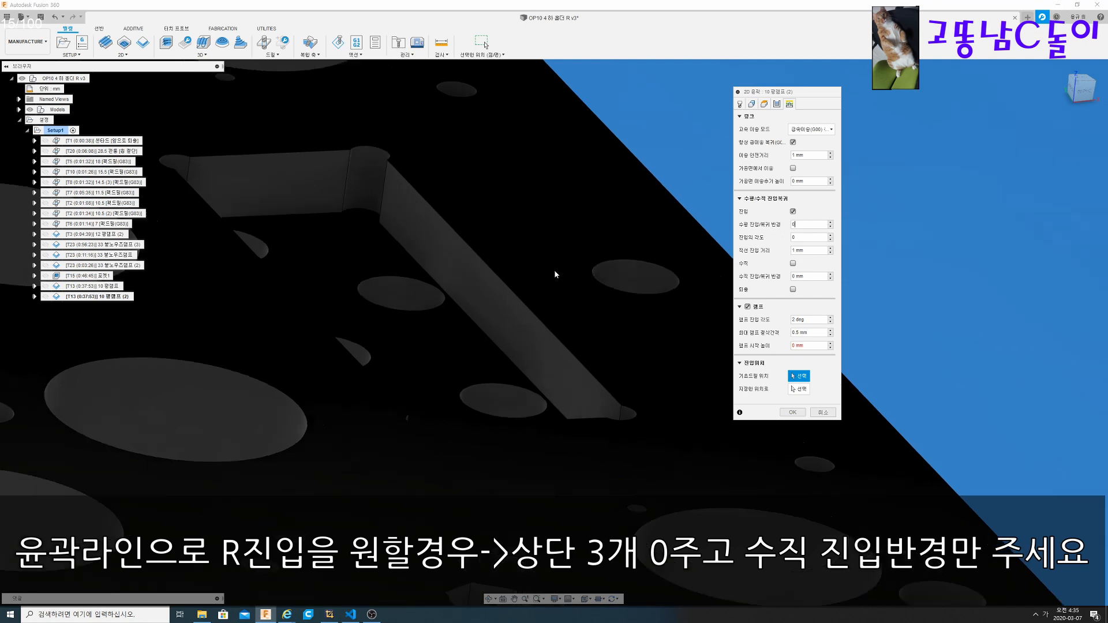
triple_click(807, 250)
type("0")
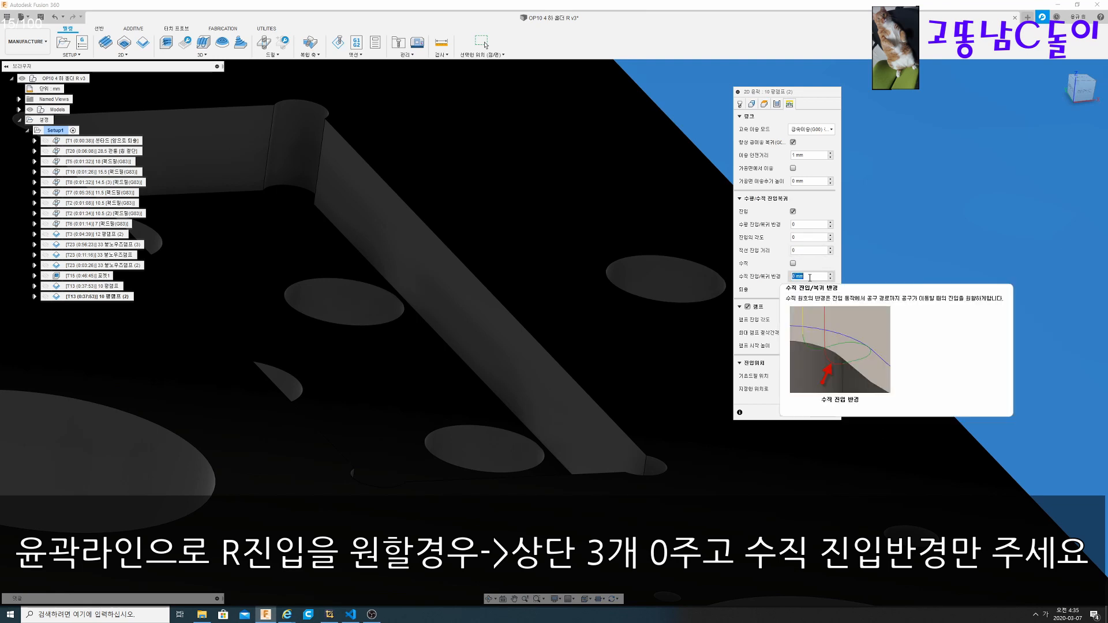
Set the vertical lead-in radius to 5 mm and regenerate the toolpath, ignoring the zero ramp start height warning
type("5")
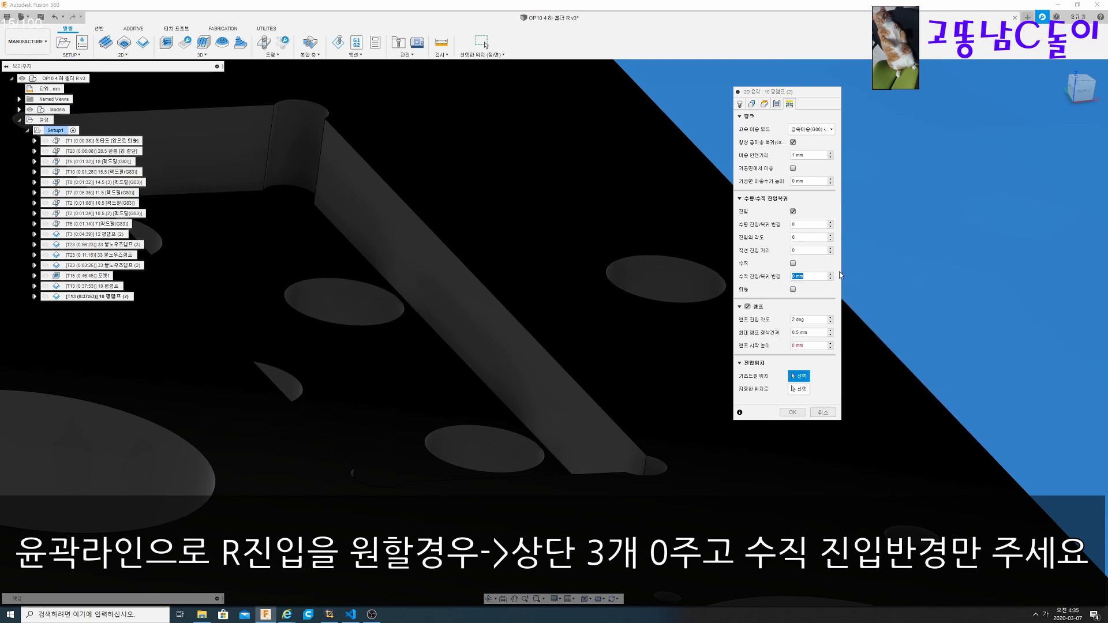
left_click(791, 413)
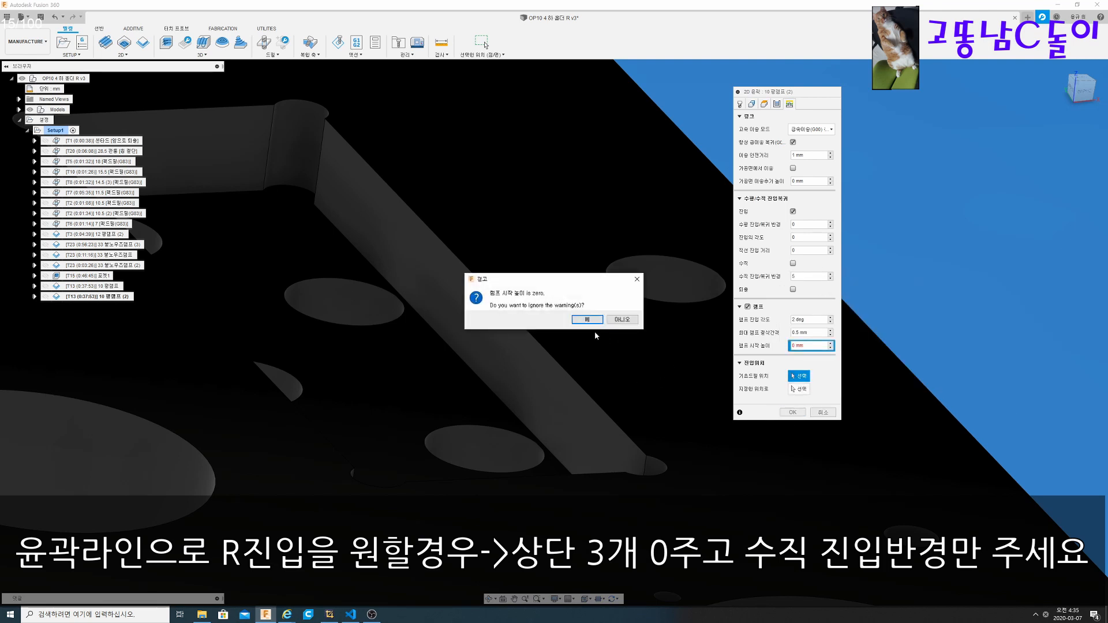
left_click(583, 321)
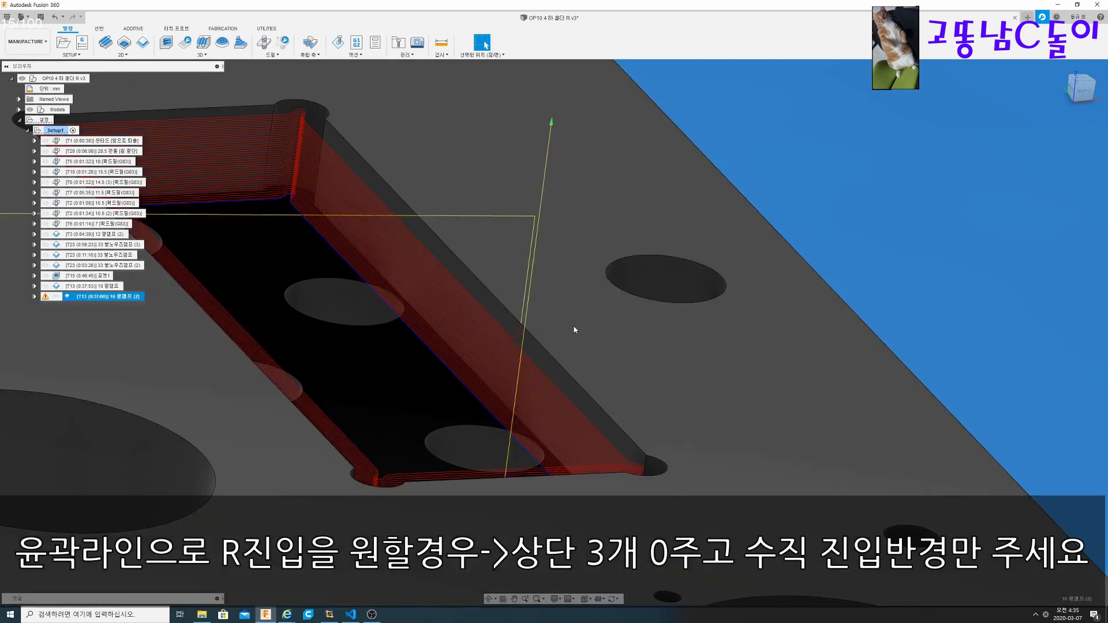
Examine the vertical arc entry along the contour line and compare it with the forum question shown beside the model
scroll(493, 341, "up", 10)
middle_click_drag(519, 349, 461, 339, "shift")
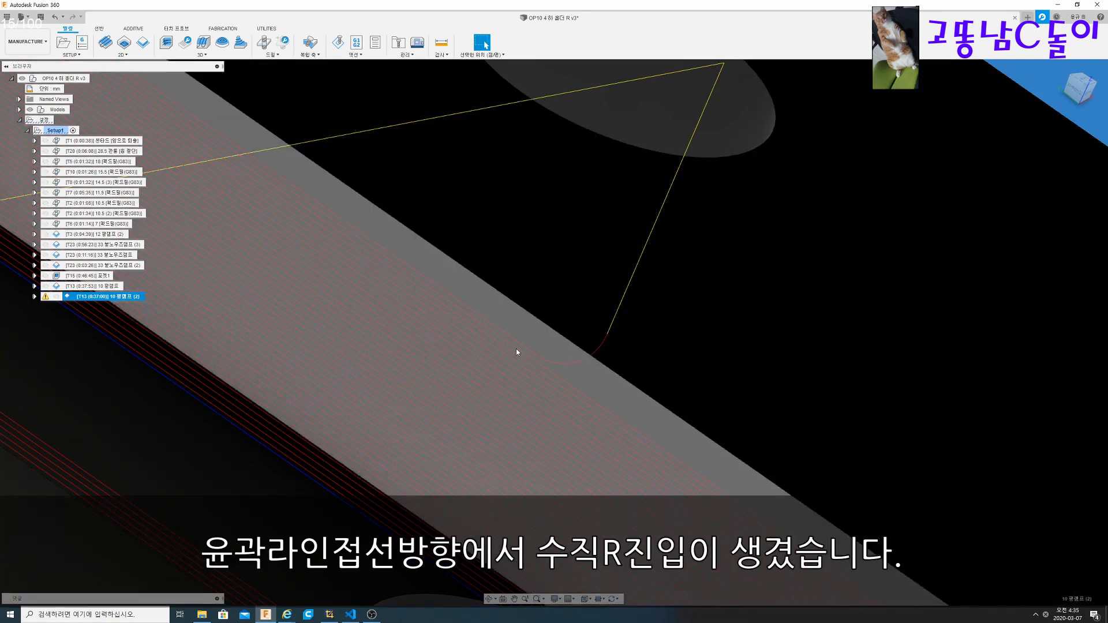
left_click_drag(216, 23, 483, 73)
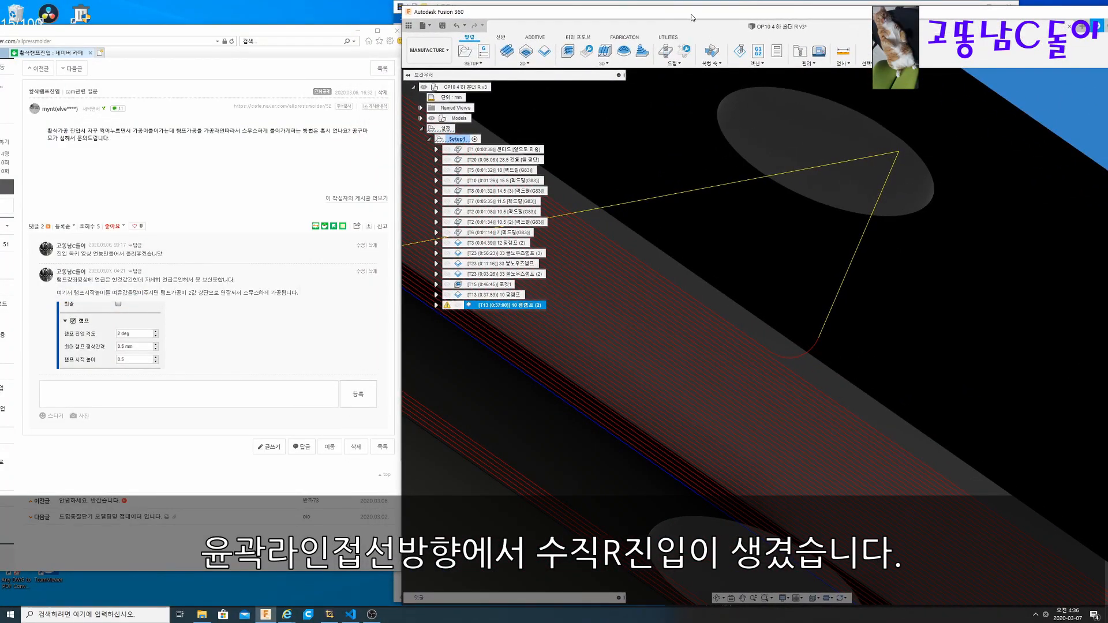
double_click(691, 14)
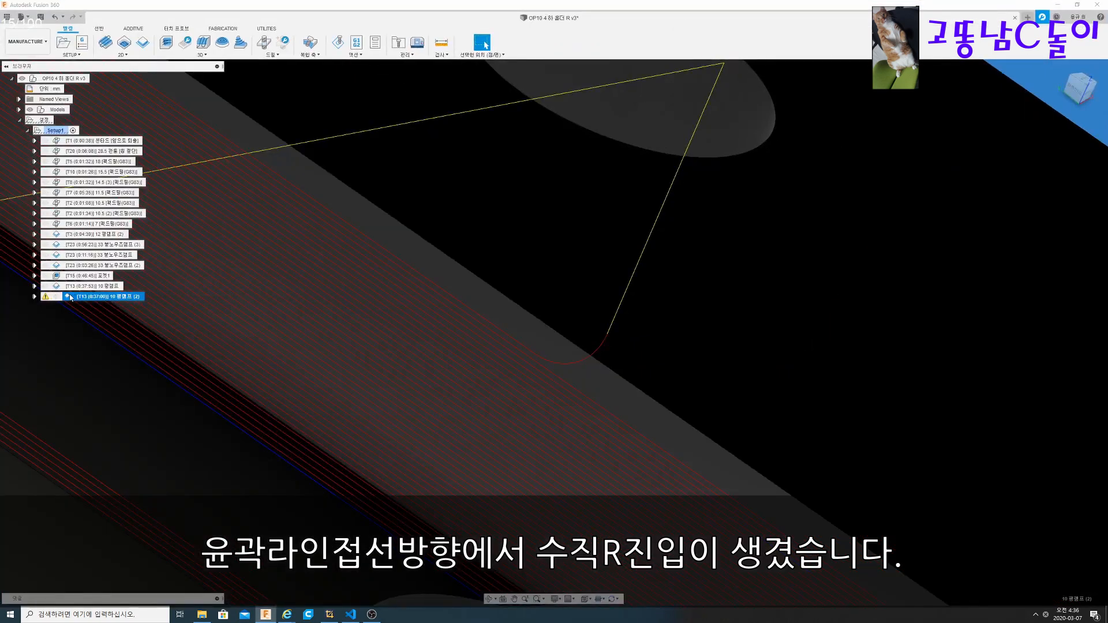
Reopen the T13 contour operation, set its ramp start height to 0.5 mm, and regenerate the toolpath
left_click(70, 297)
double_click(70, 297)
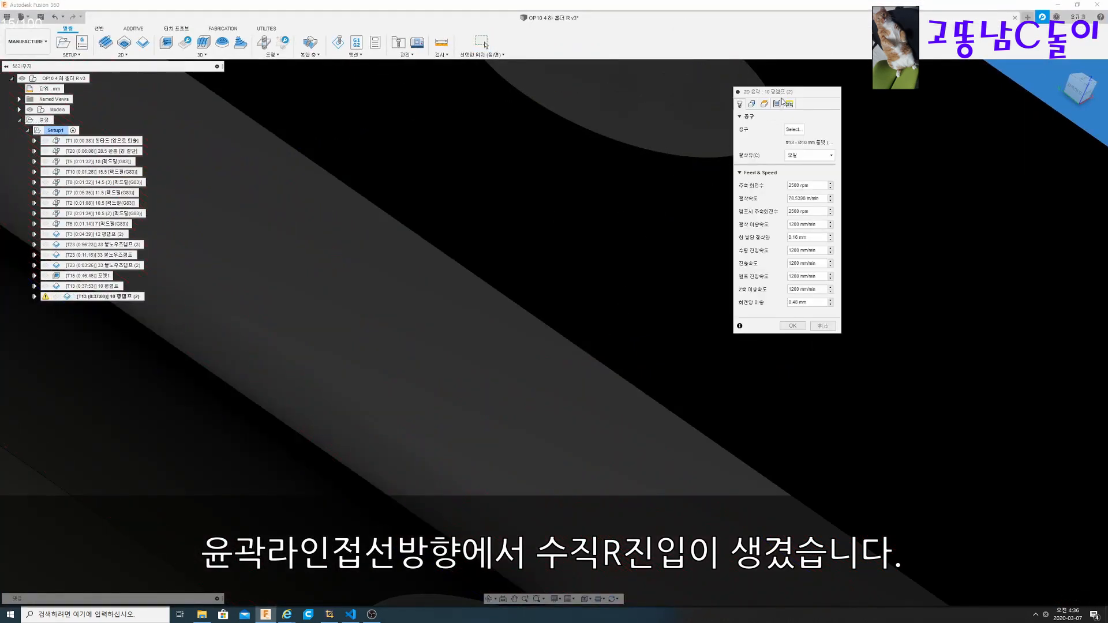
left_click(789, 104)
left_click(808, 345)
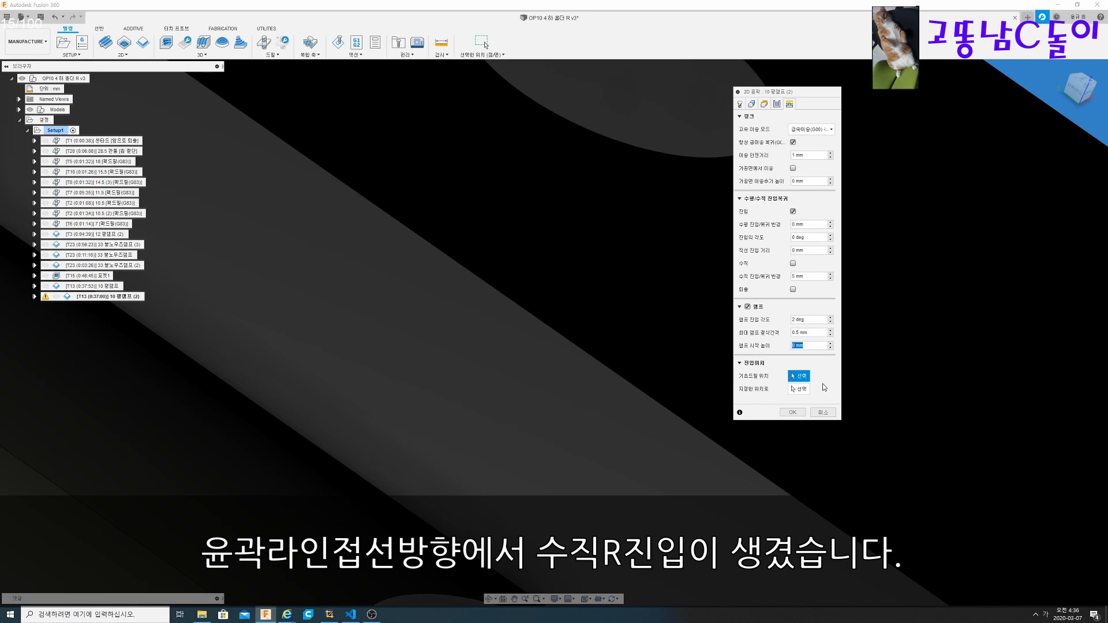
type("0.5")
left_click(800, 411)
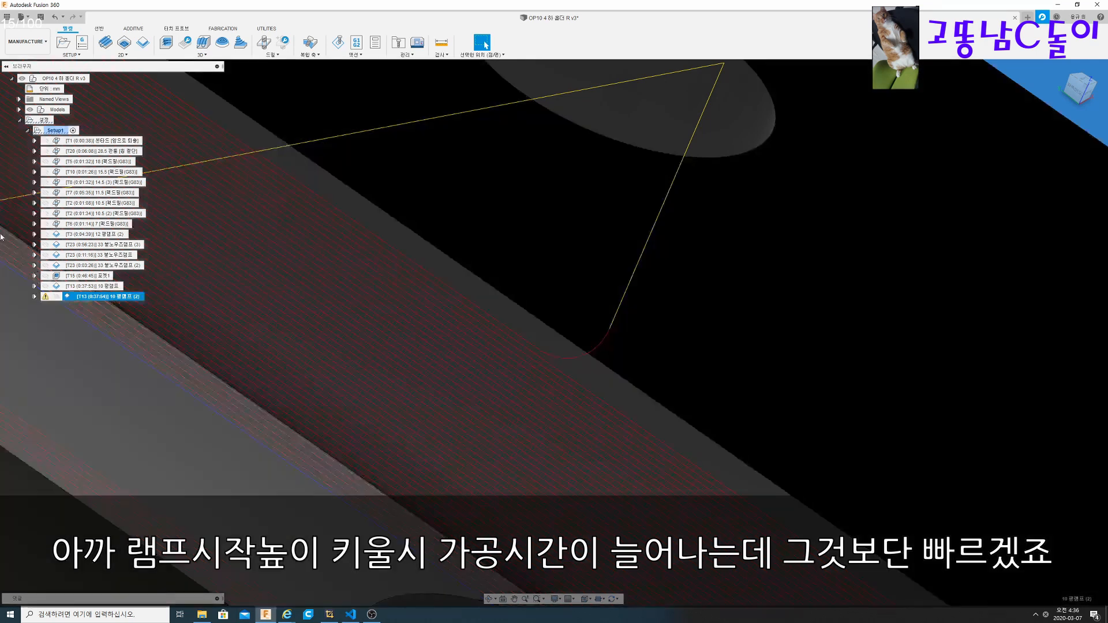
Reopen the linking settings of the T13 contour operation and compare them with lead-in switched off and back on
double_click(74, 296)
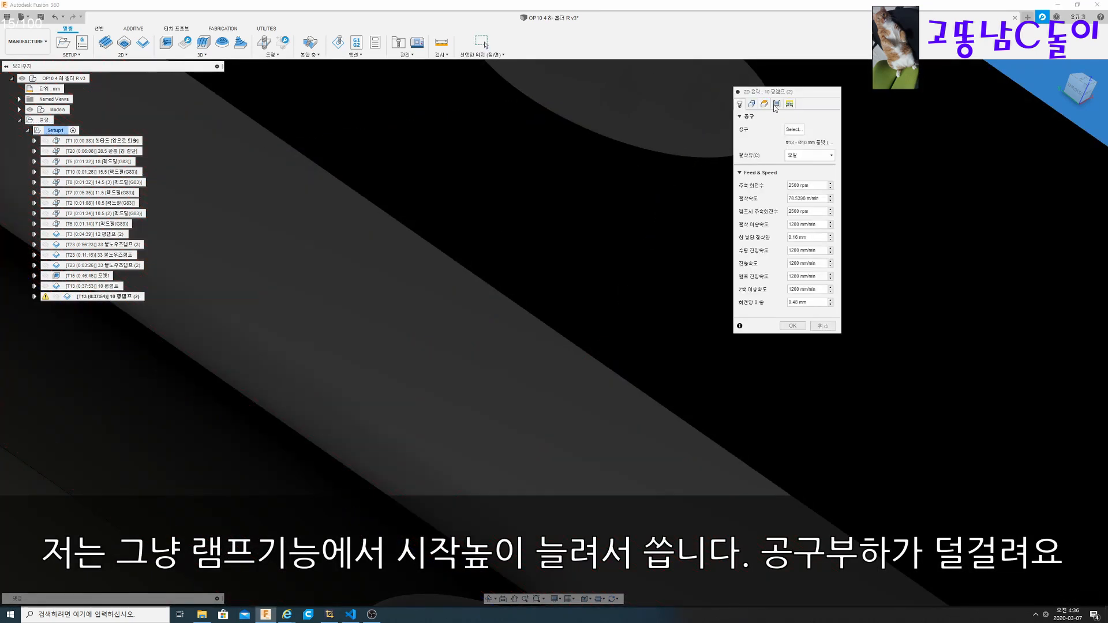
left_click(788, 104)
double_click(804, 345)
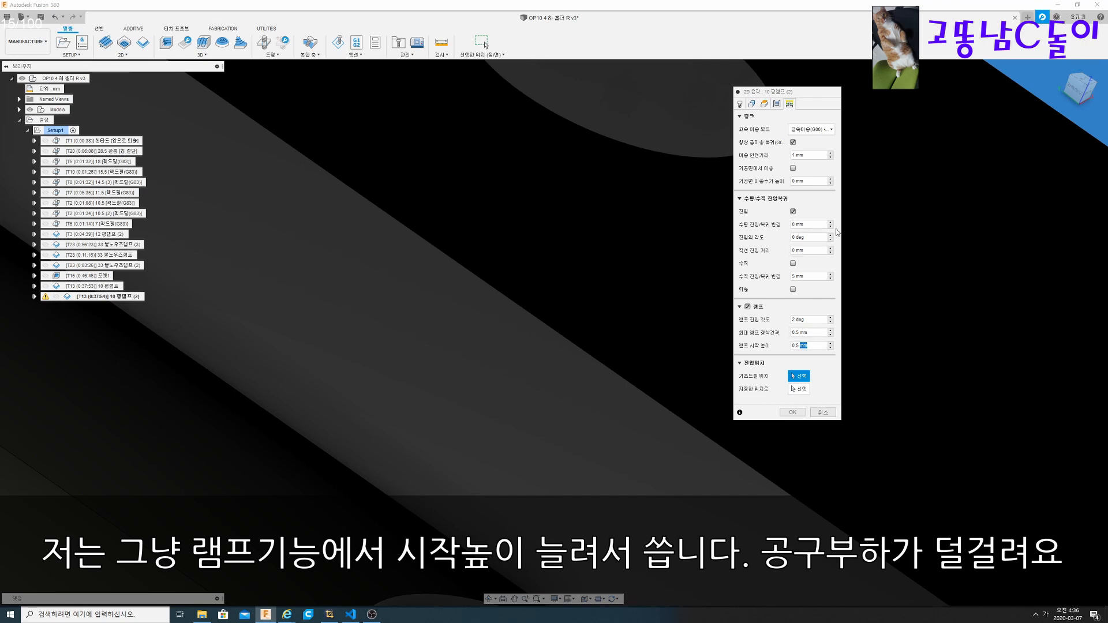
left_click(793, 212)
left_click(793, 212)
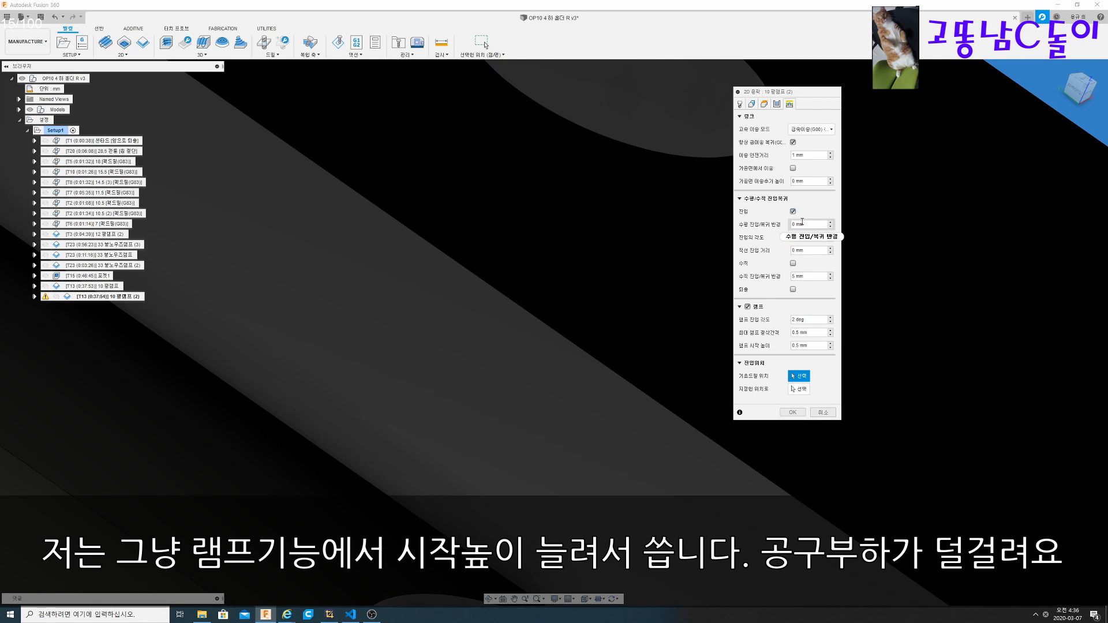
left_click(793, 212)
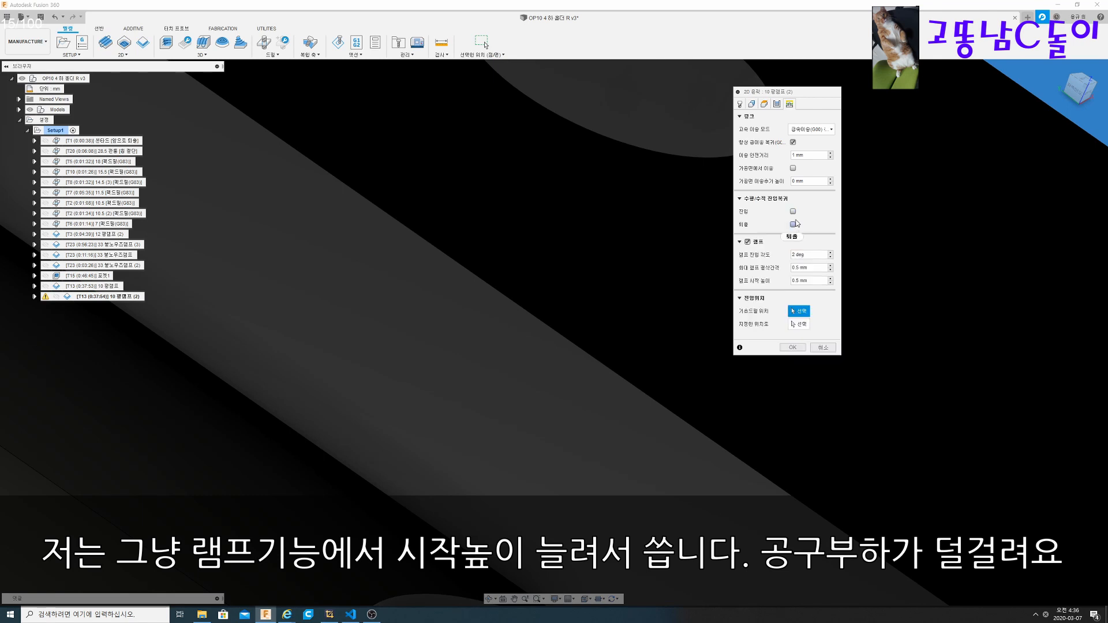
left_click(793, 211)
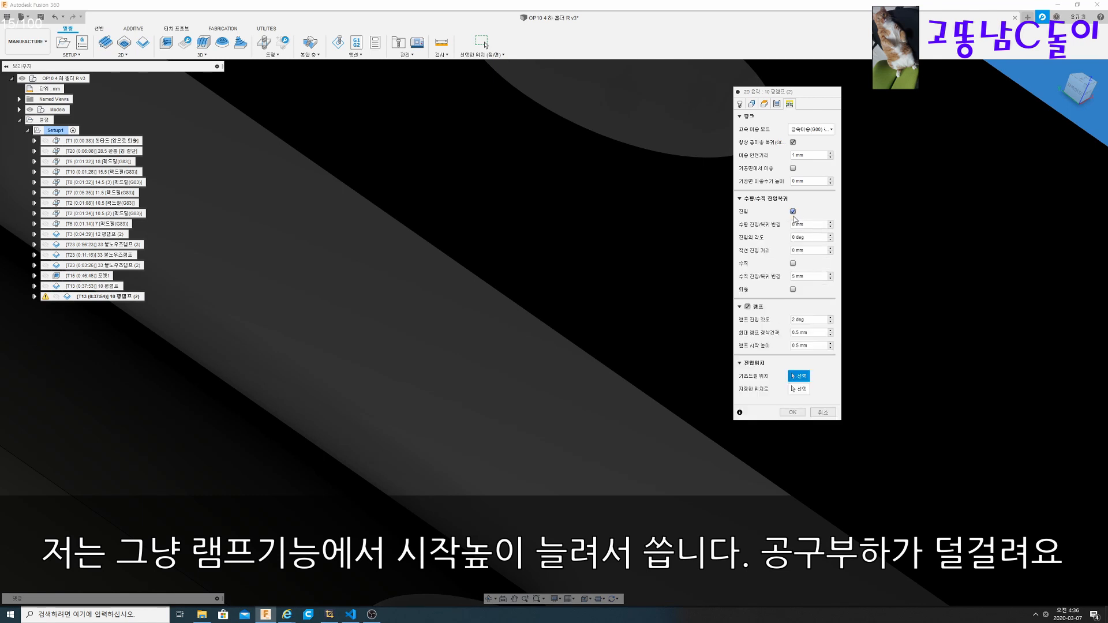
Re-enter 0.5 mm as the ramp start height, keep lead-in enabled, and open the vertical lead-in radius for editing
double_click(812, 276)
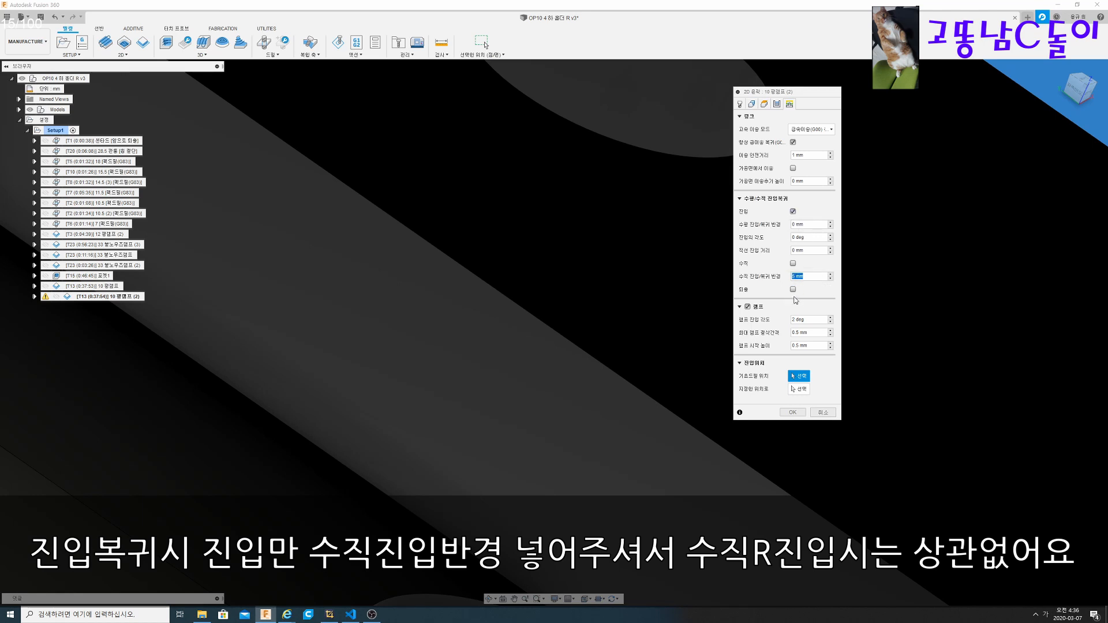
double_click(807, 345)
type("0")
left_click(793, 212)
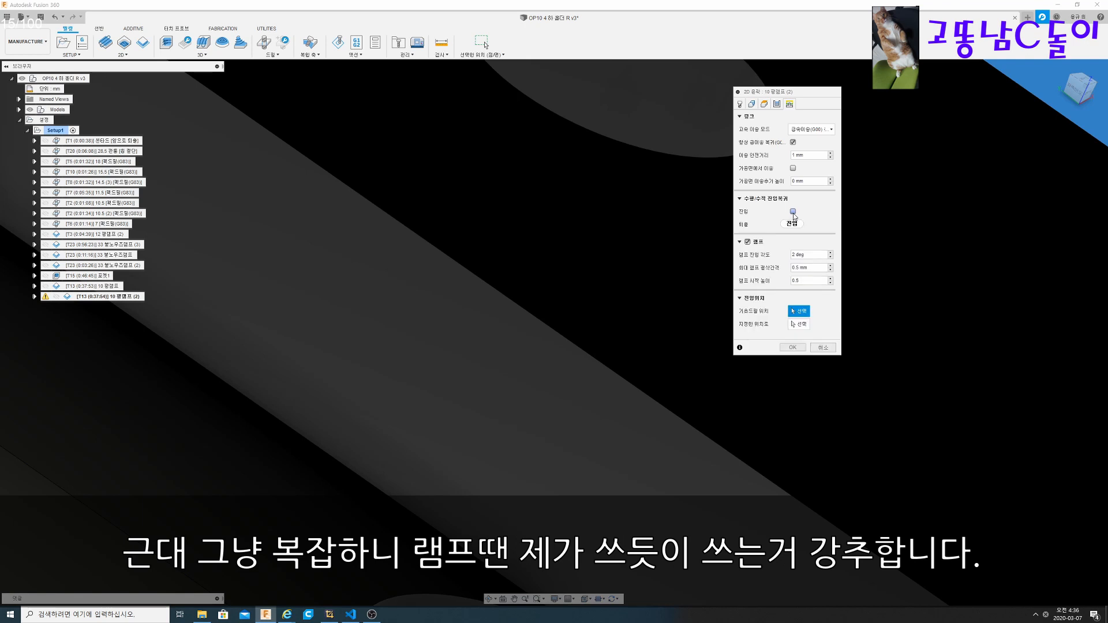
left_click(792, 211)
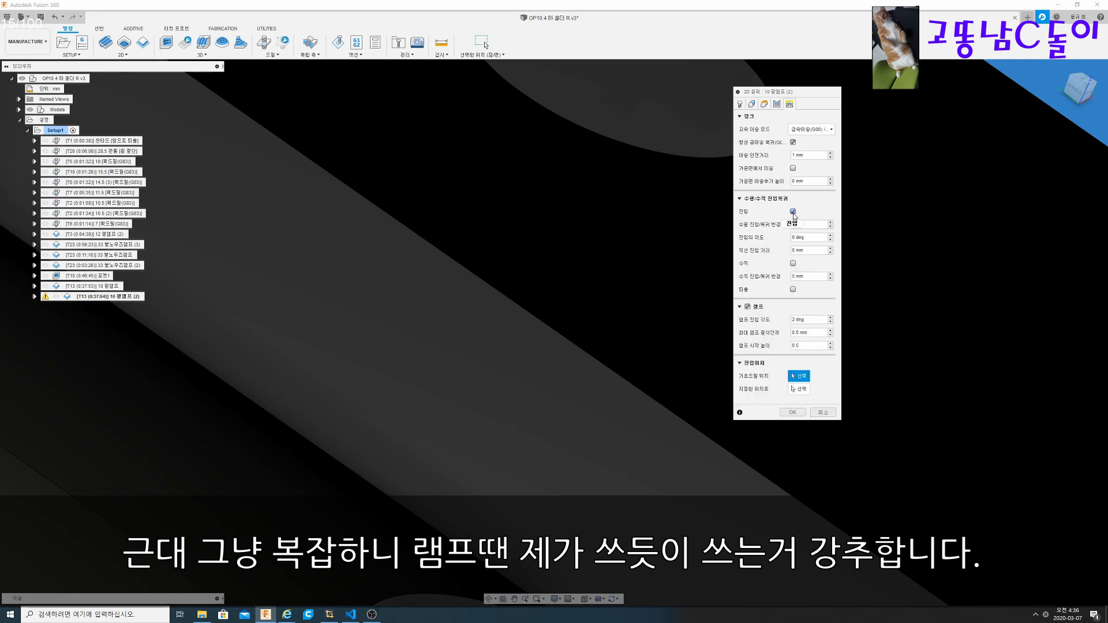
double_click(811, 277)
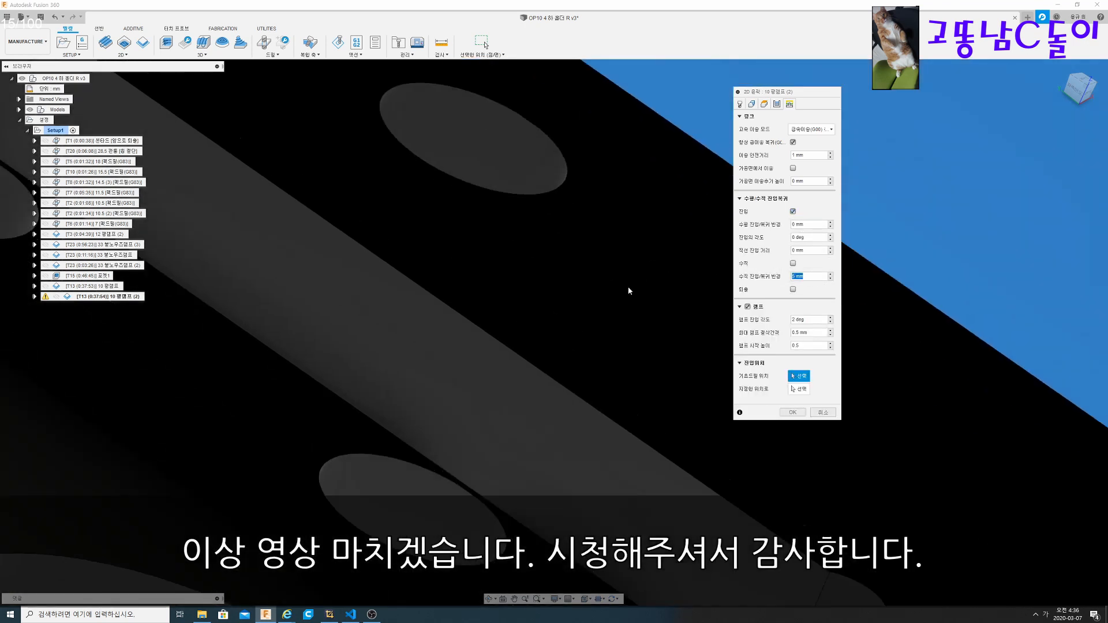